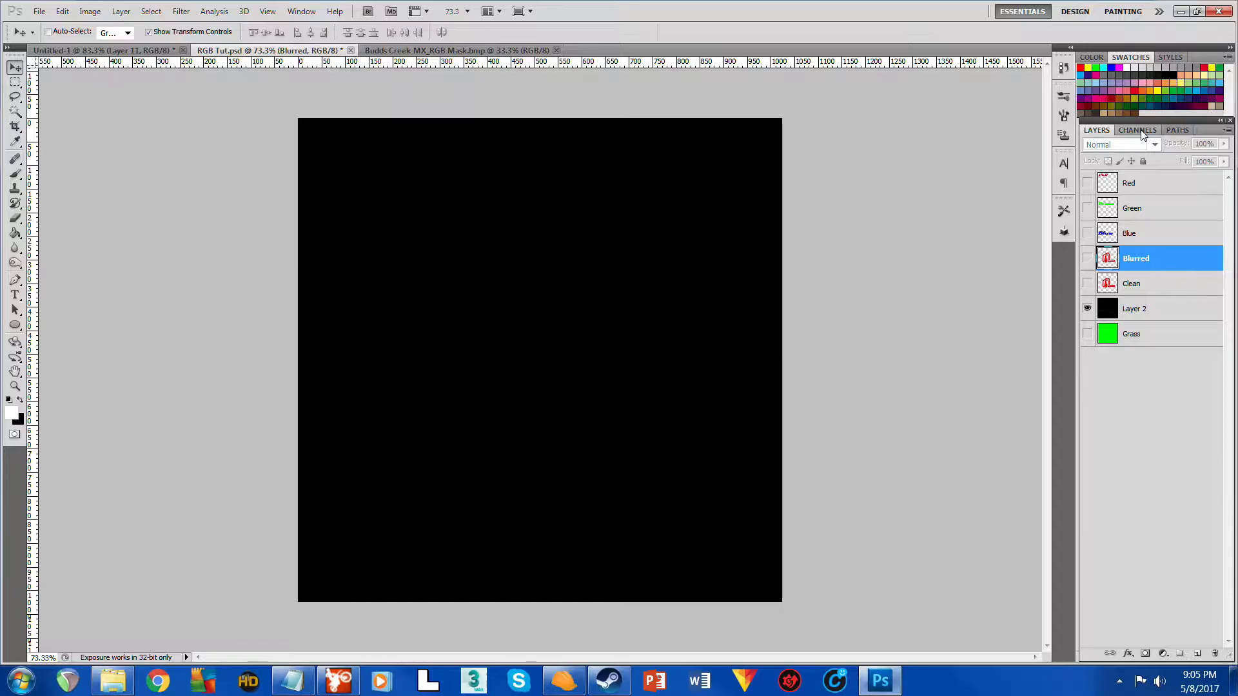
- View the Budds Creek MX_RGB Mask.bmp example and show the Red, Green and Blue text layers in RGB Tut.psd
left_click(496, 51)
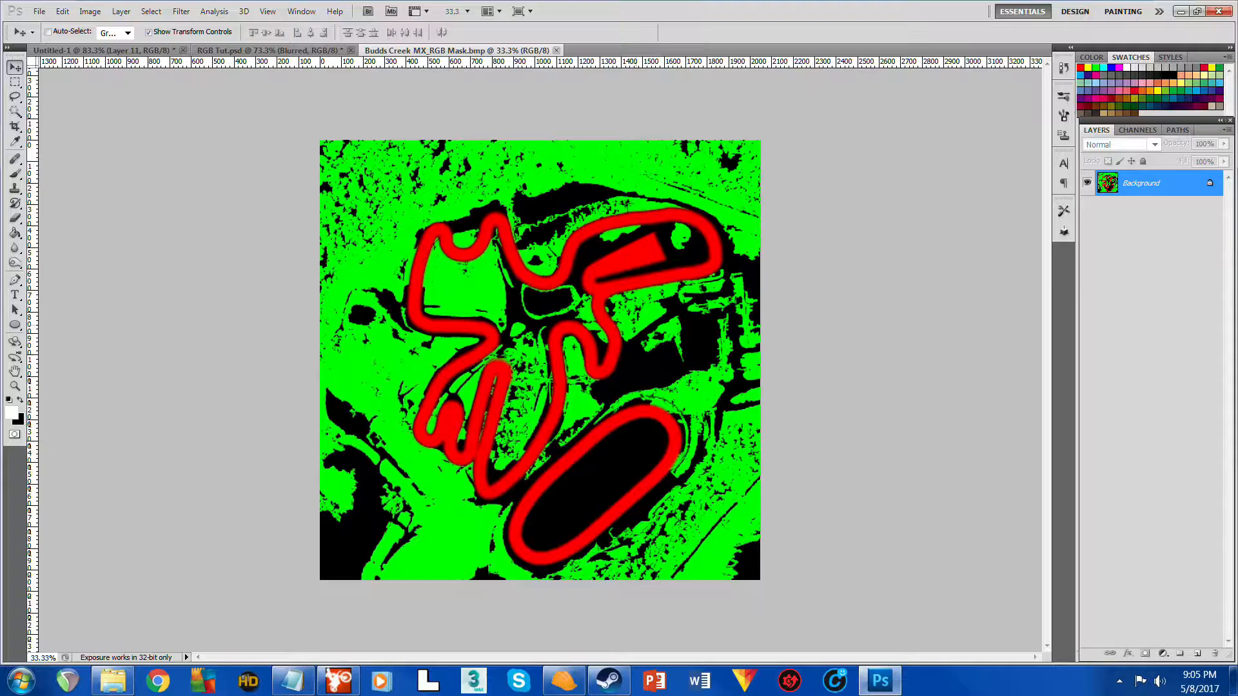
left_click(315, 51)
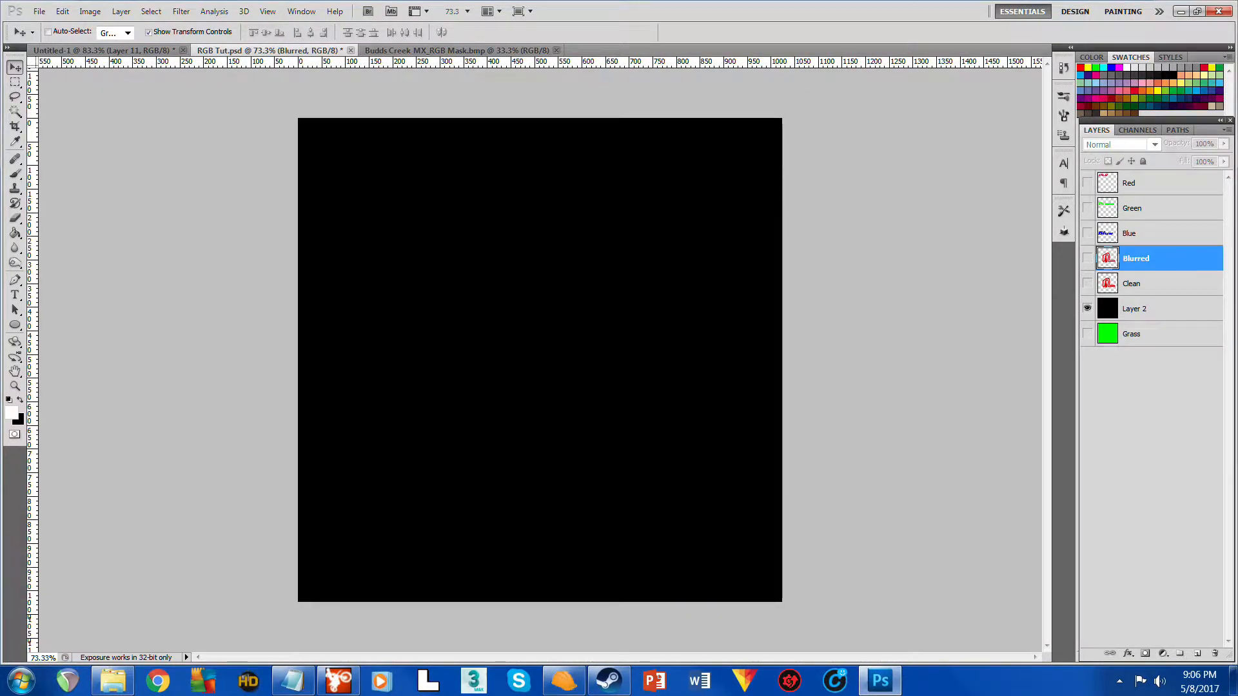
left_click(1087, 183)
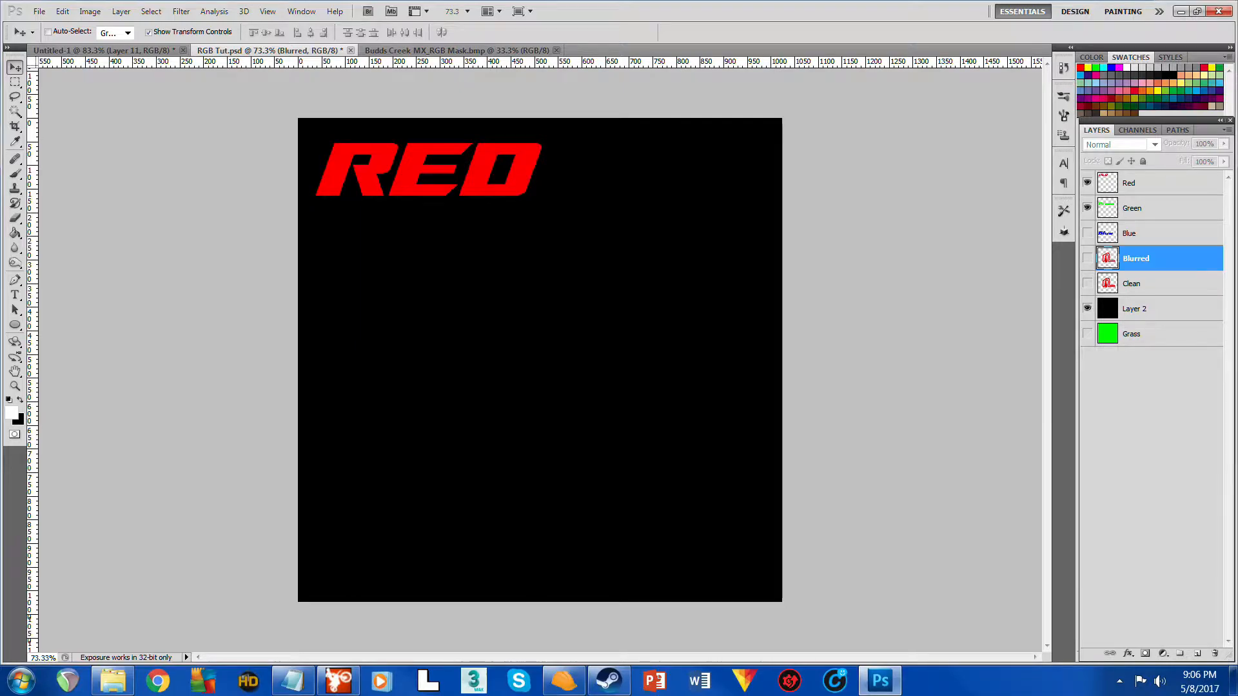
left_click(1087, 208)
left_click(1087, 232)
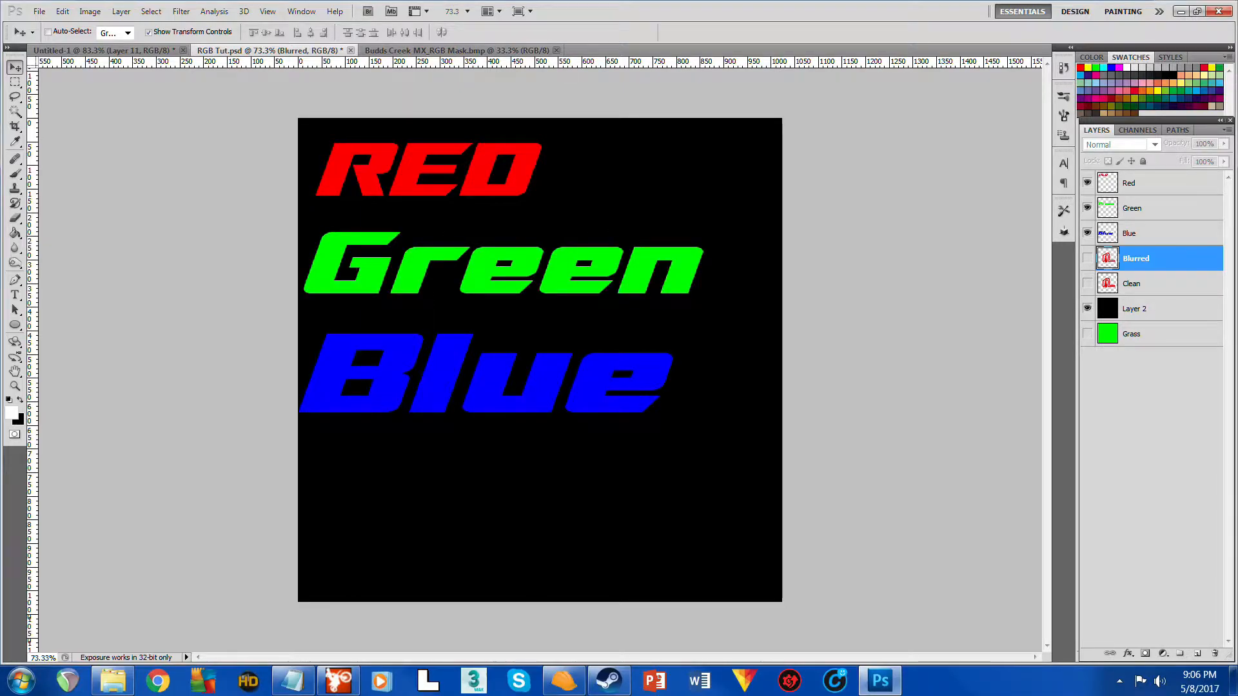
- Sample the blue, green and red lettering with the foreground color picker to examine each color's RGB values
left_click(13, 414)
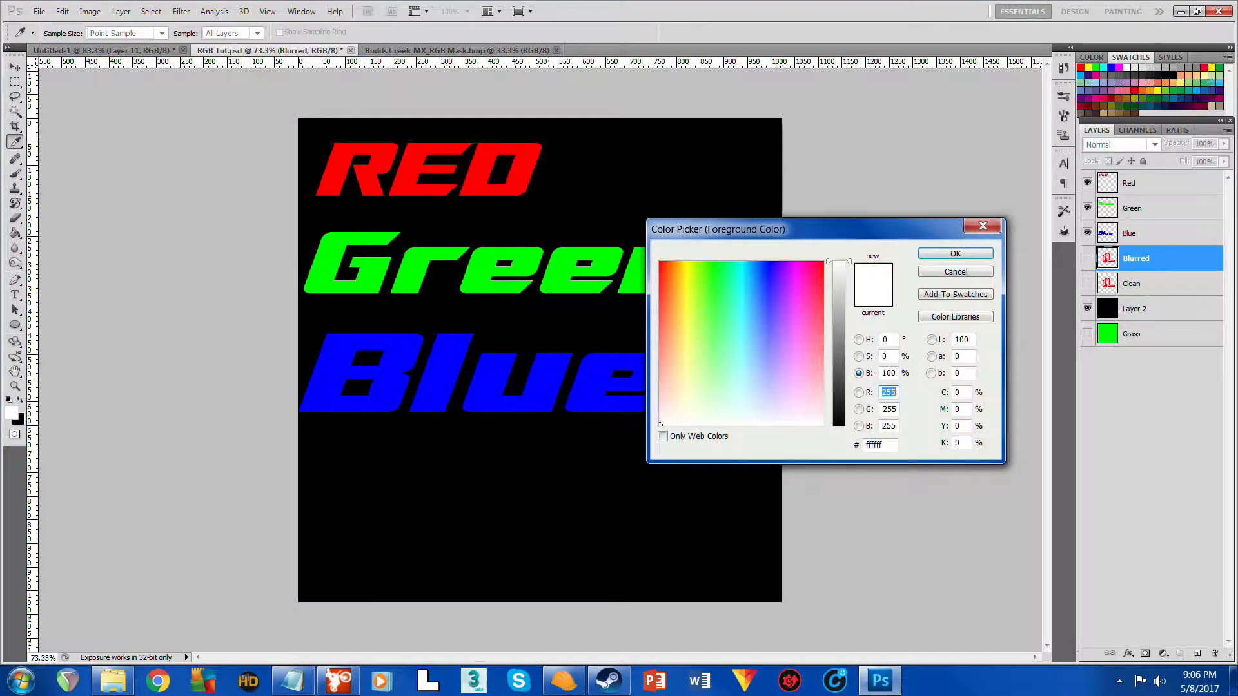
left_click(548, 380)
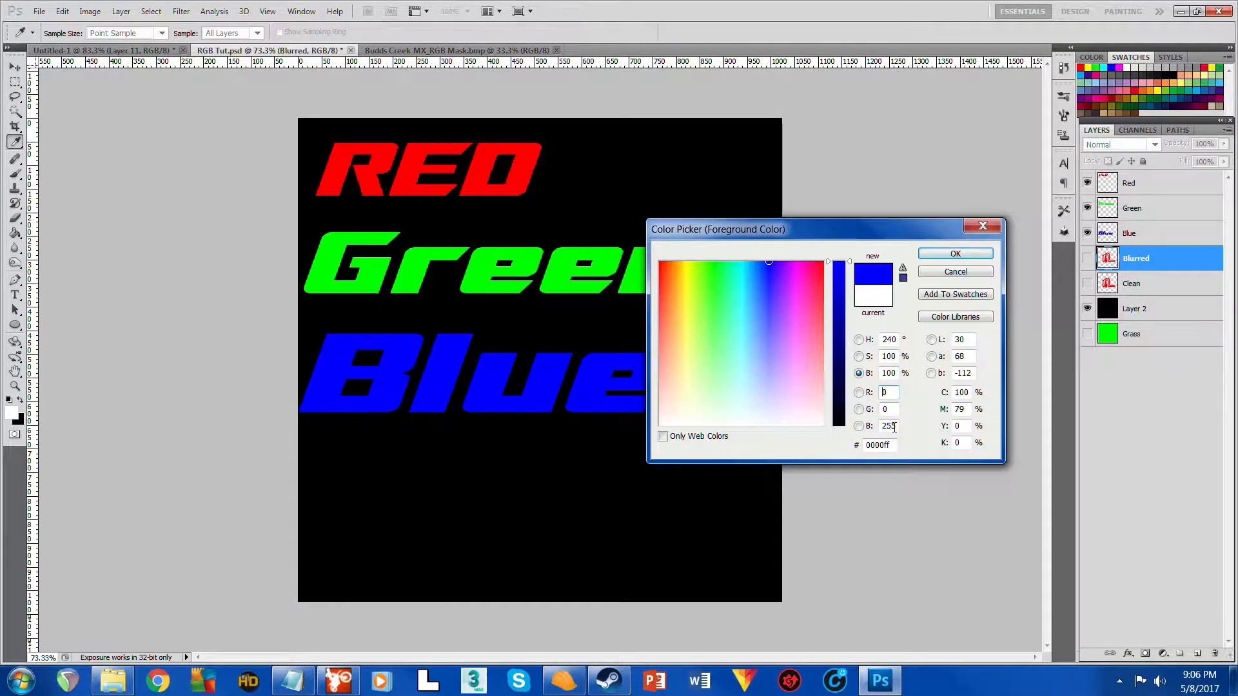
left_click(606, 265)
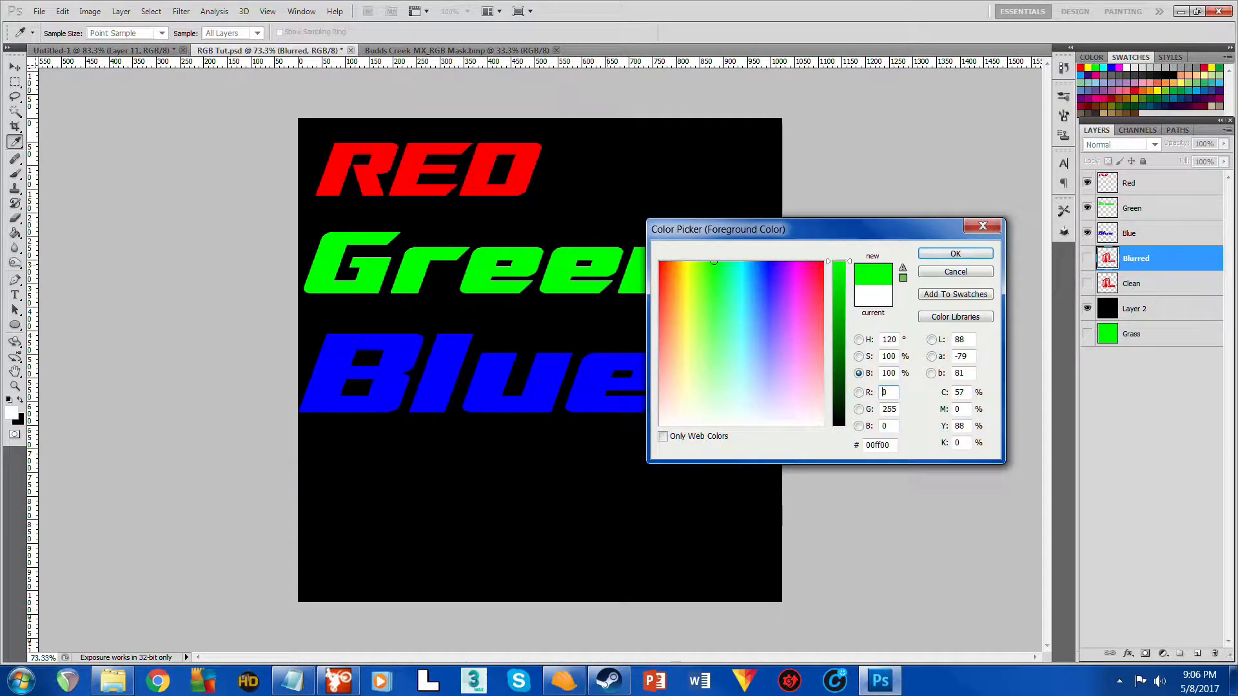
left_click(528, 169)
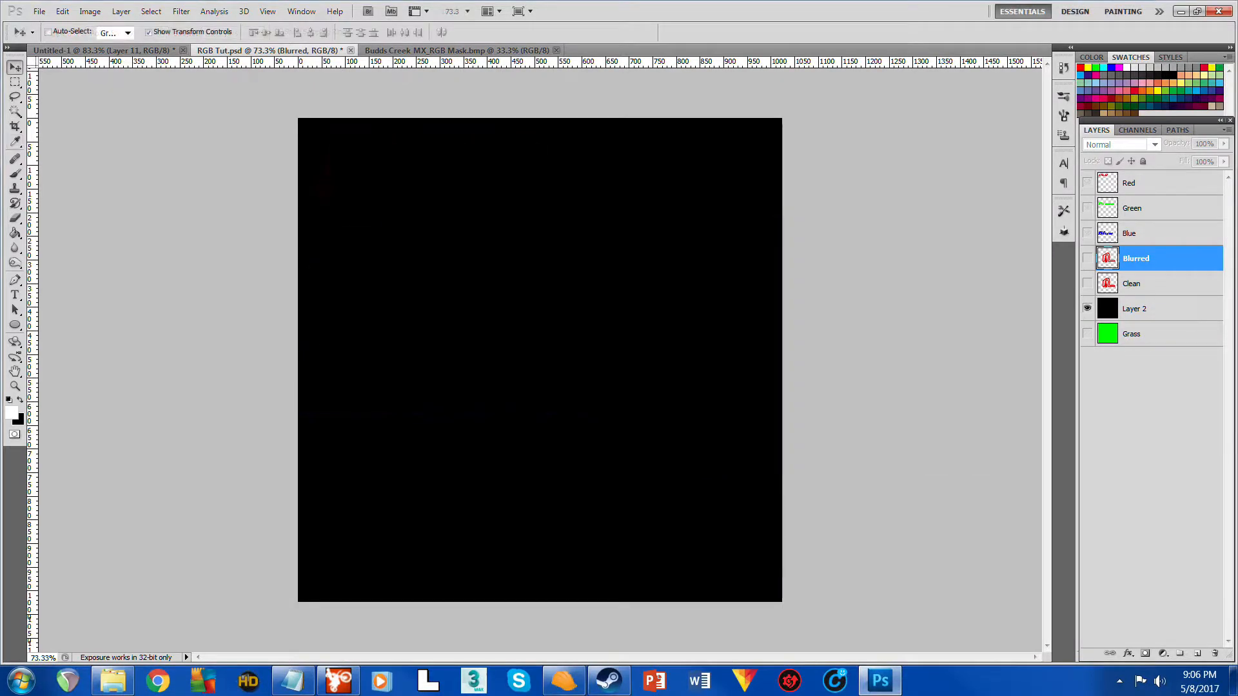
- Hide the black Layer 2, show the Blurred and Grass layers, and inspect the blurred track edges up close
left_click(1086, 308)
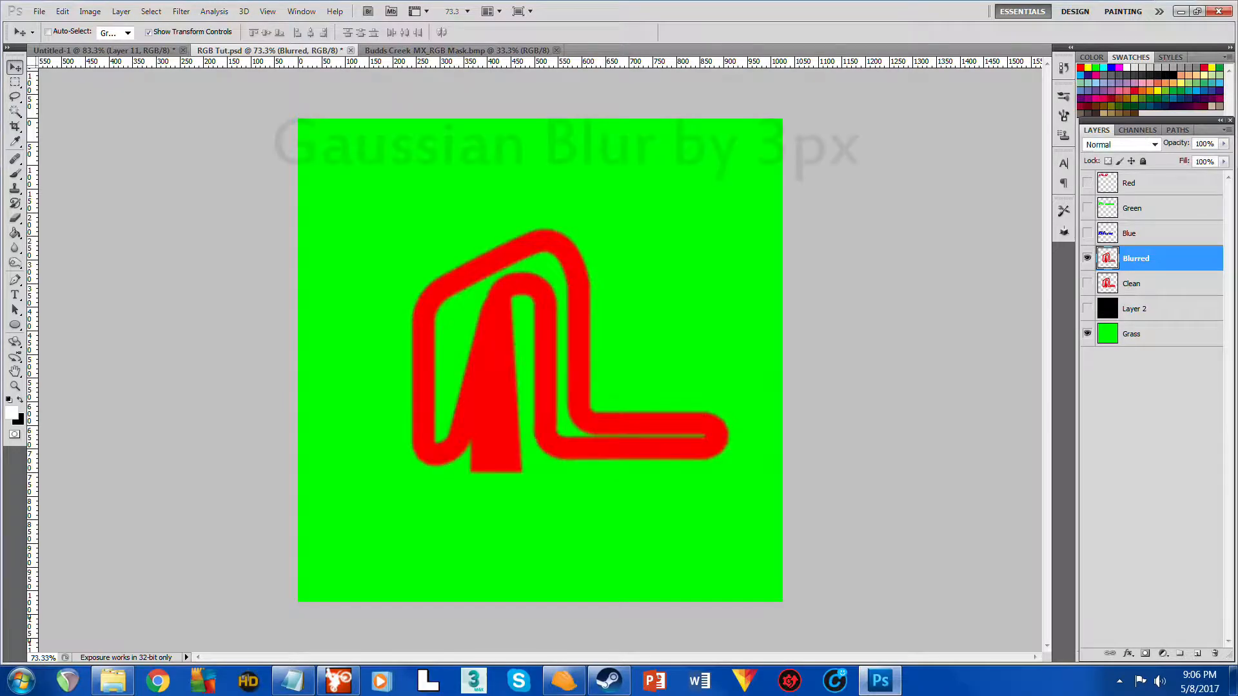
scroll(517, 369, "up", 8)
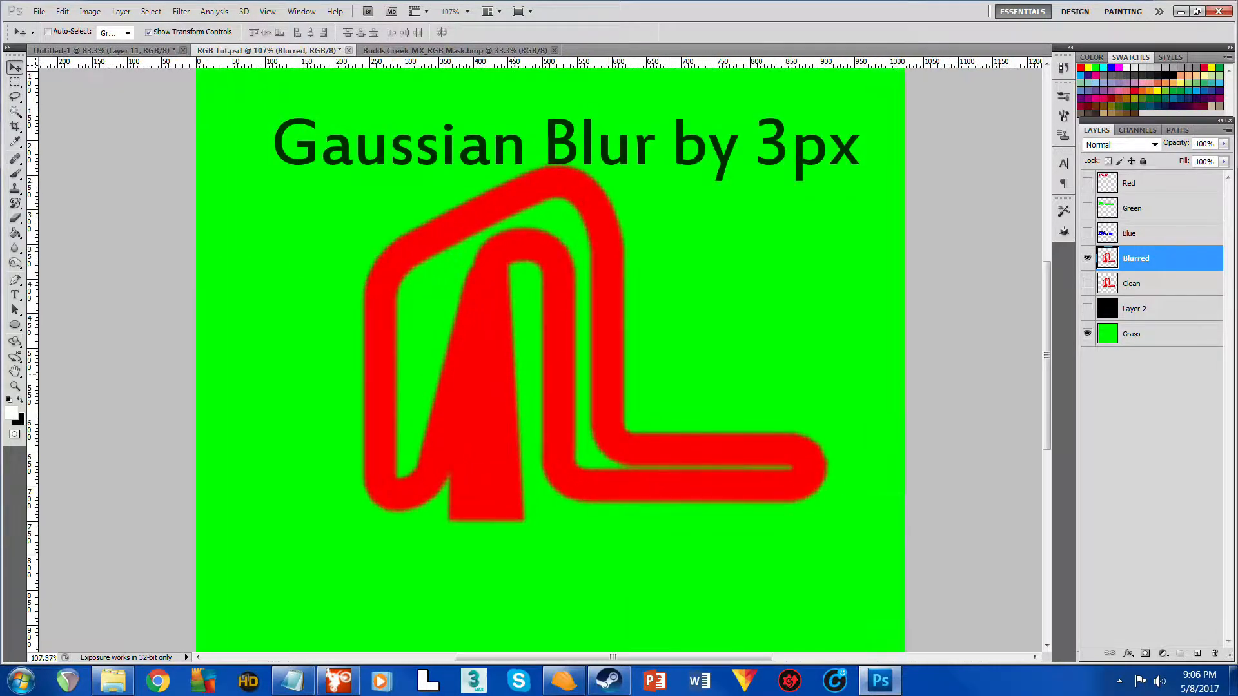
scroll(513, 368, "up", 4)
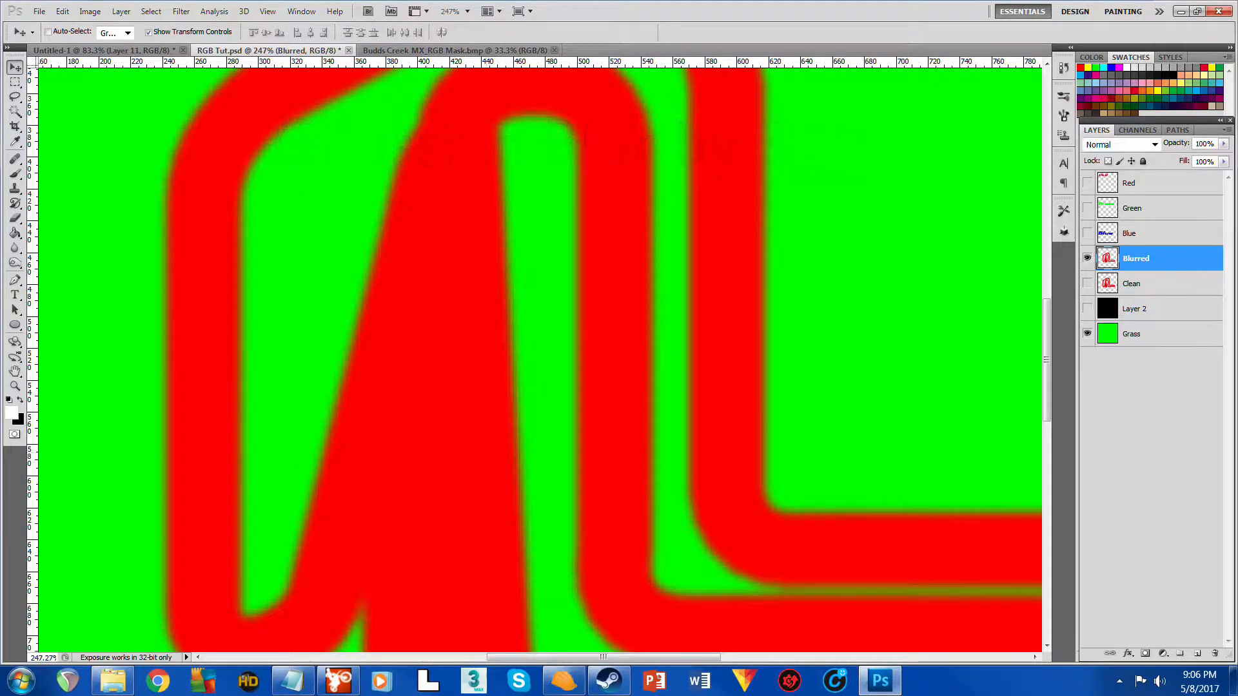
left_click_drag(512, 368, 602, 177)
left_click_drag(788, 115, 789, 126)
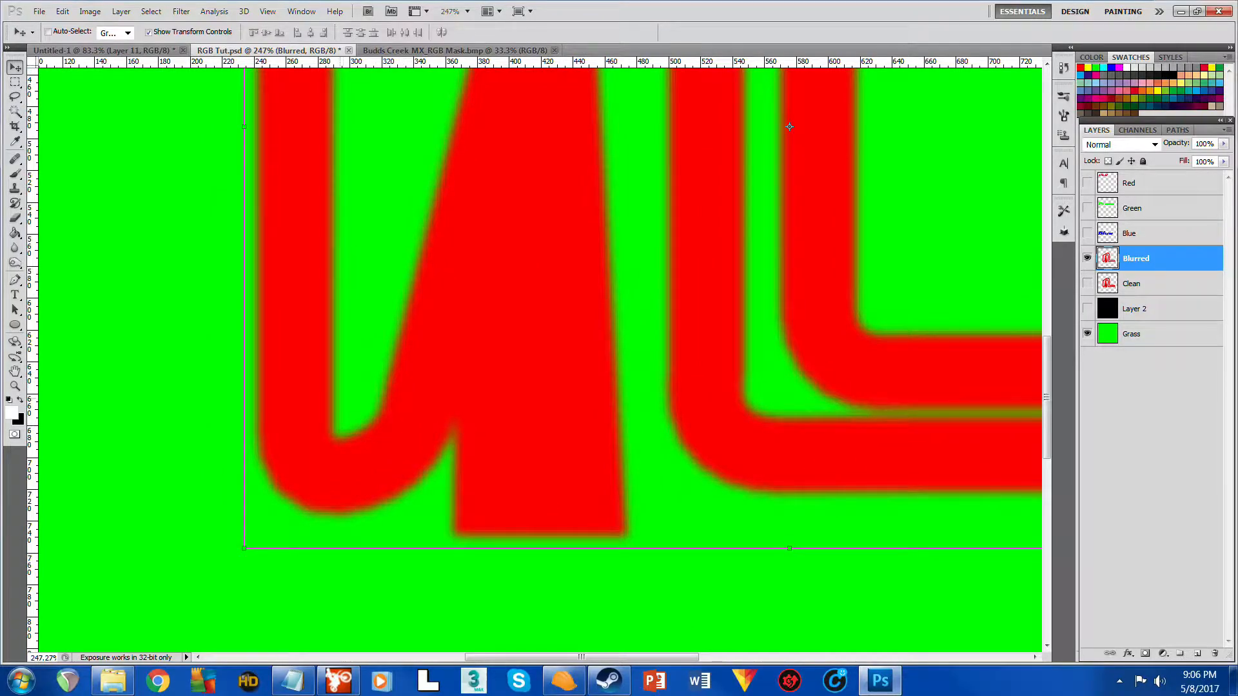
scroll(540, 357, "down", 7)
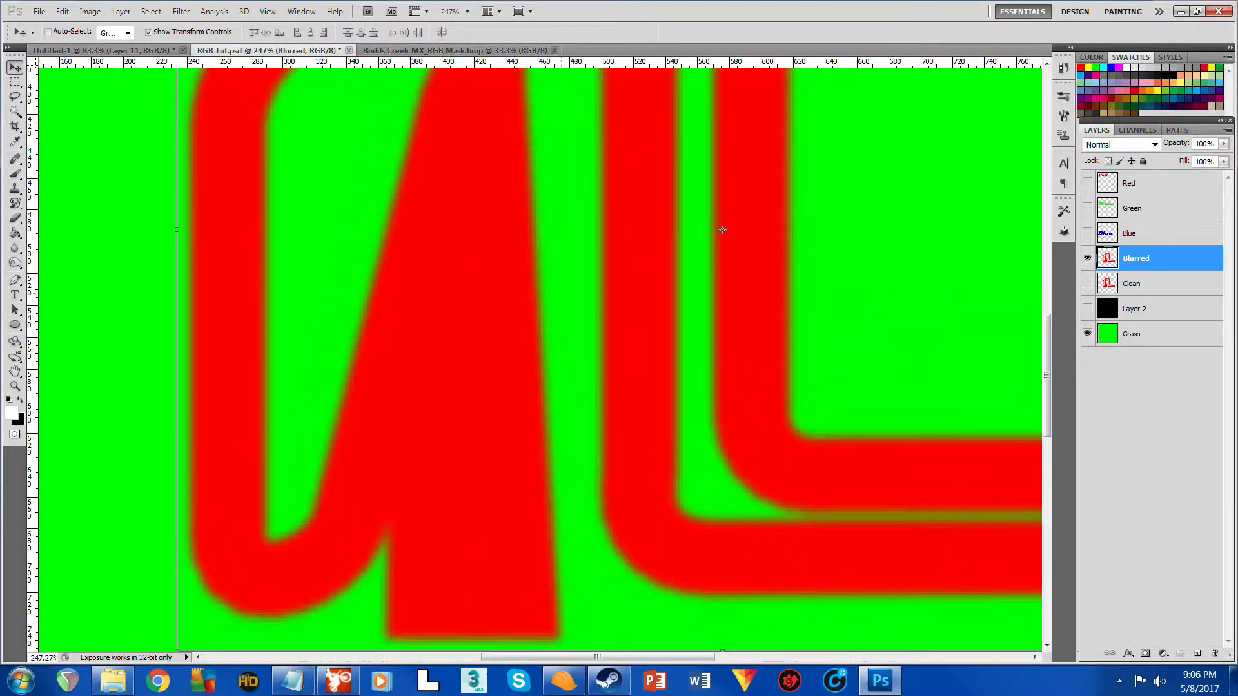
left_click_drag(735, 200, 712, 314)
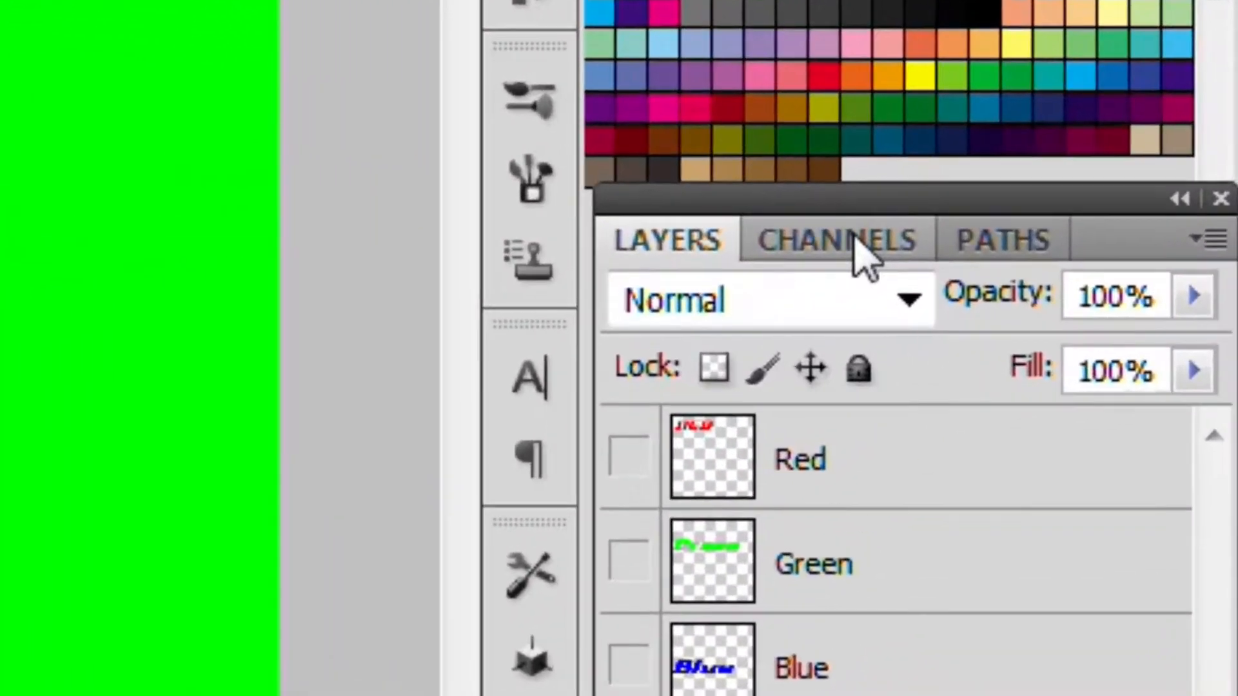
- Add a new alpha channel to RGB Tut.psd and save the document
left_click(1137, 129)
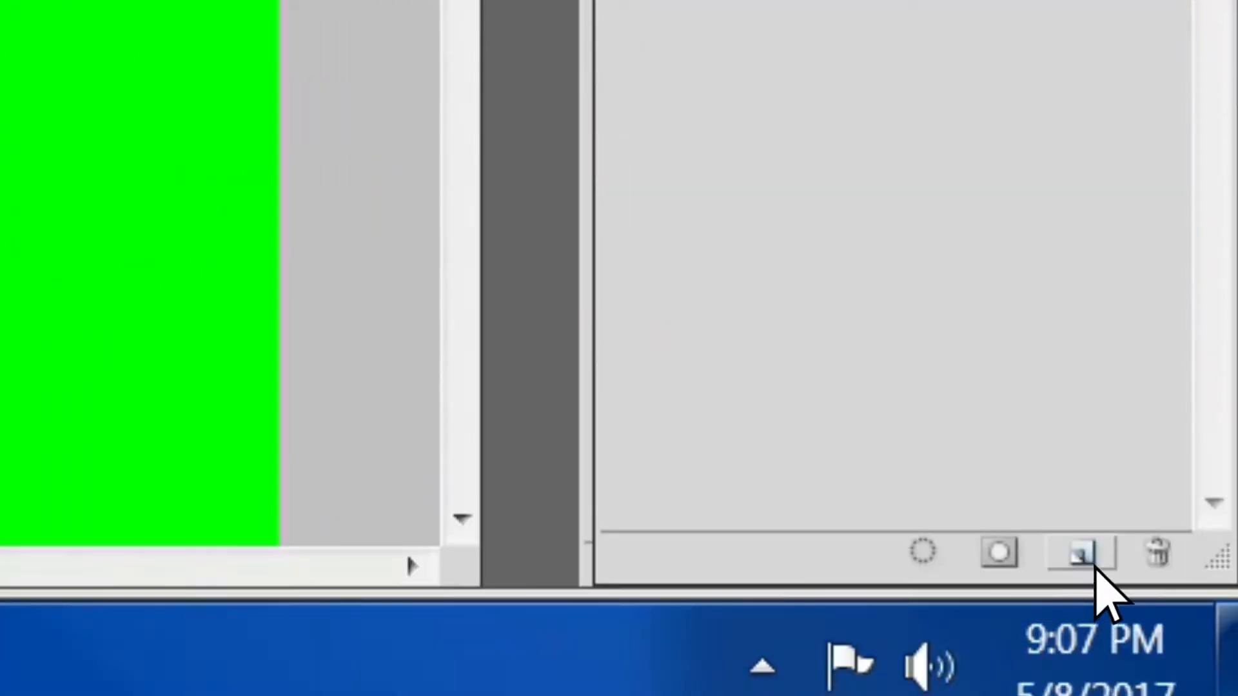
left_click(1096, 566)
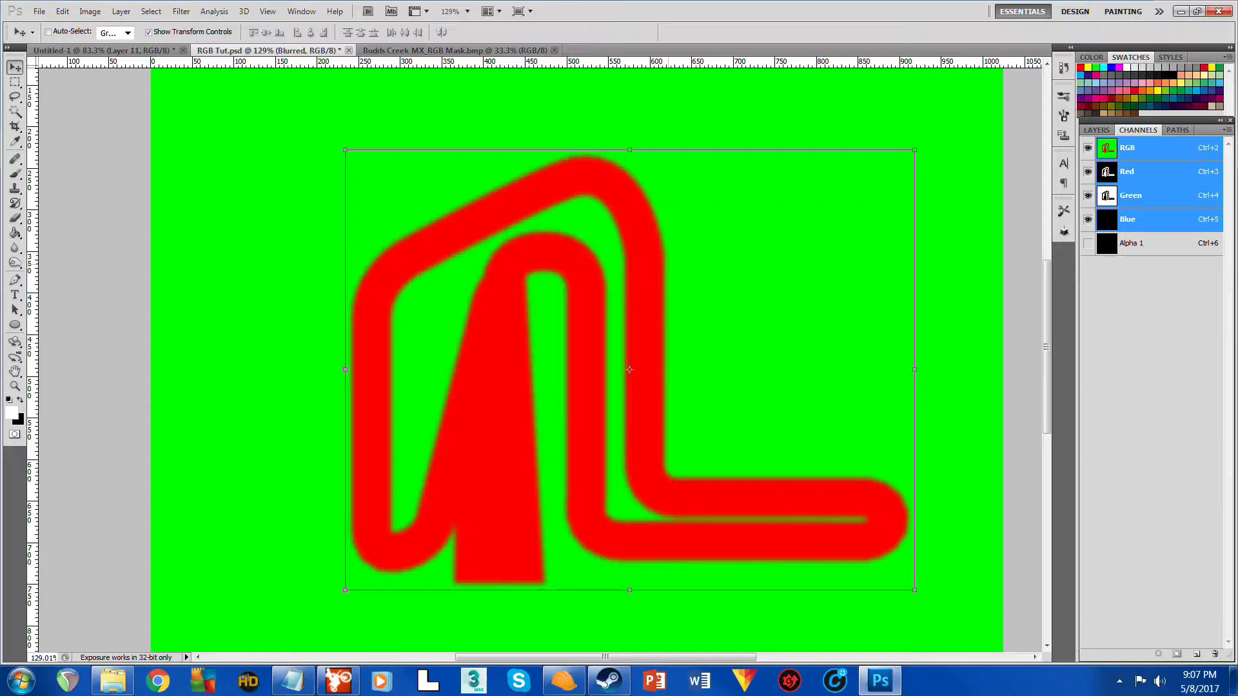
key("ctrl+s")
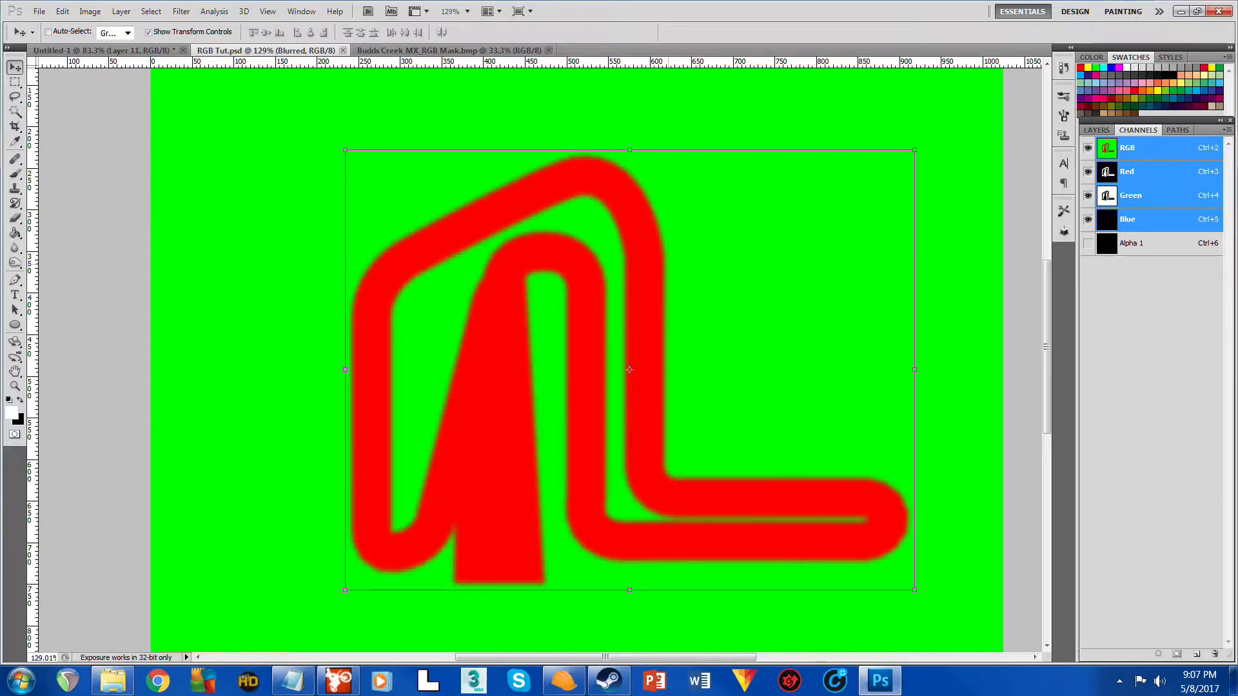
- Save a copy as a 32 Bit Windows BMP with alpha channels, replacing the existing RGB Blurred file
key("ctrl+shift+s")
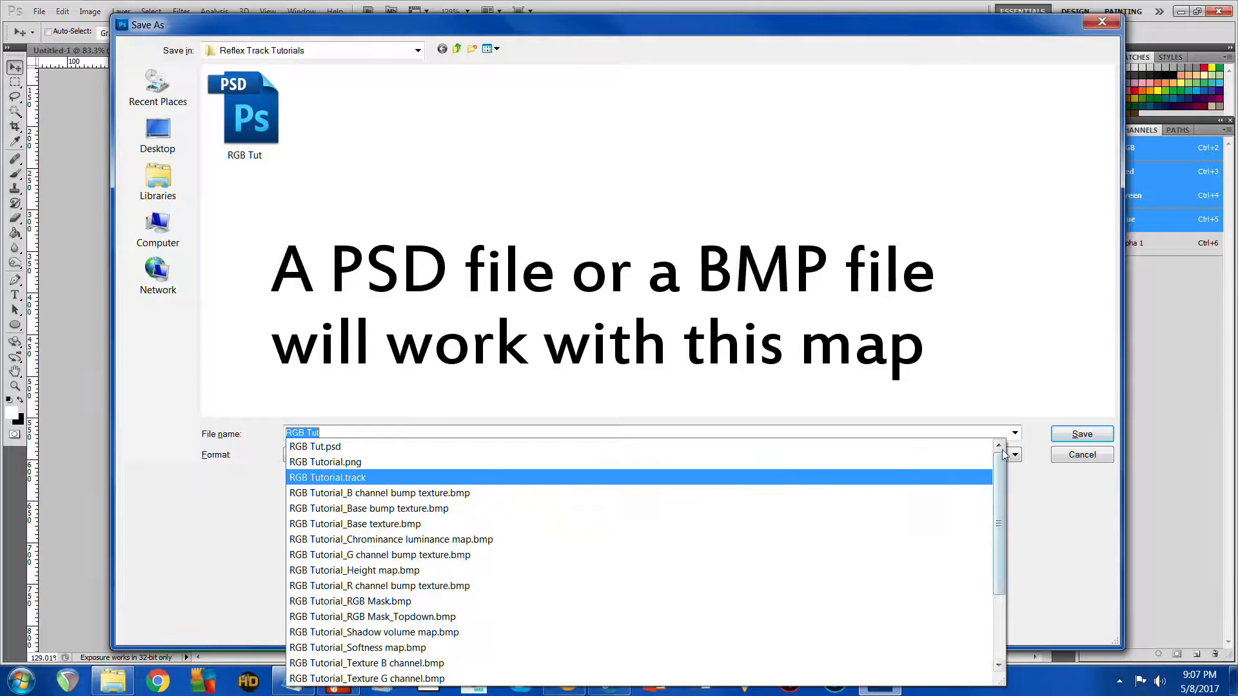
left_click(981, 500)
left_click(556, 455)
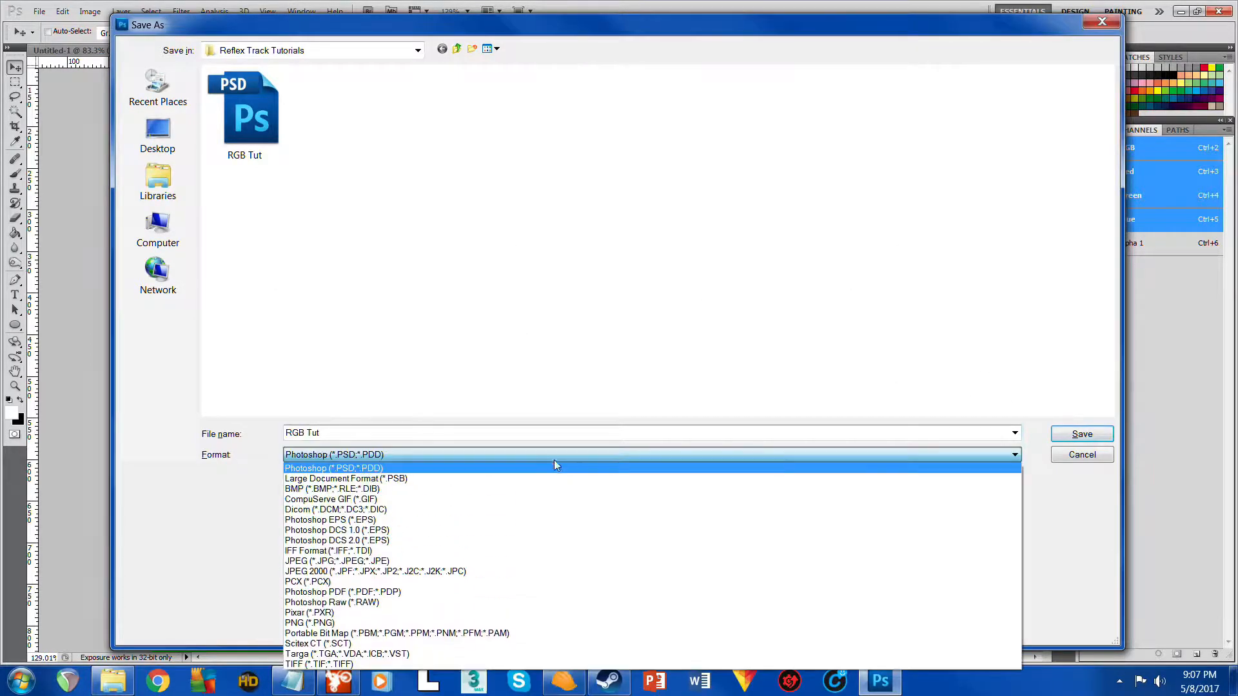
left_click(482, 490)
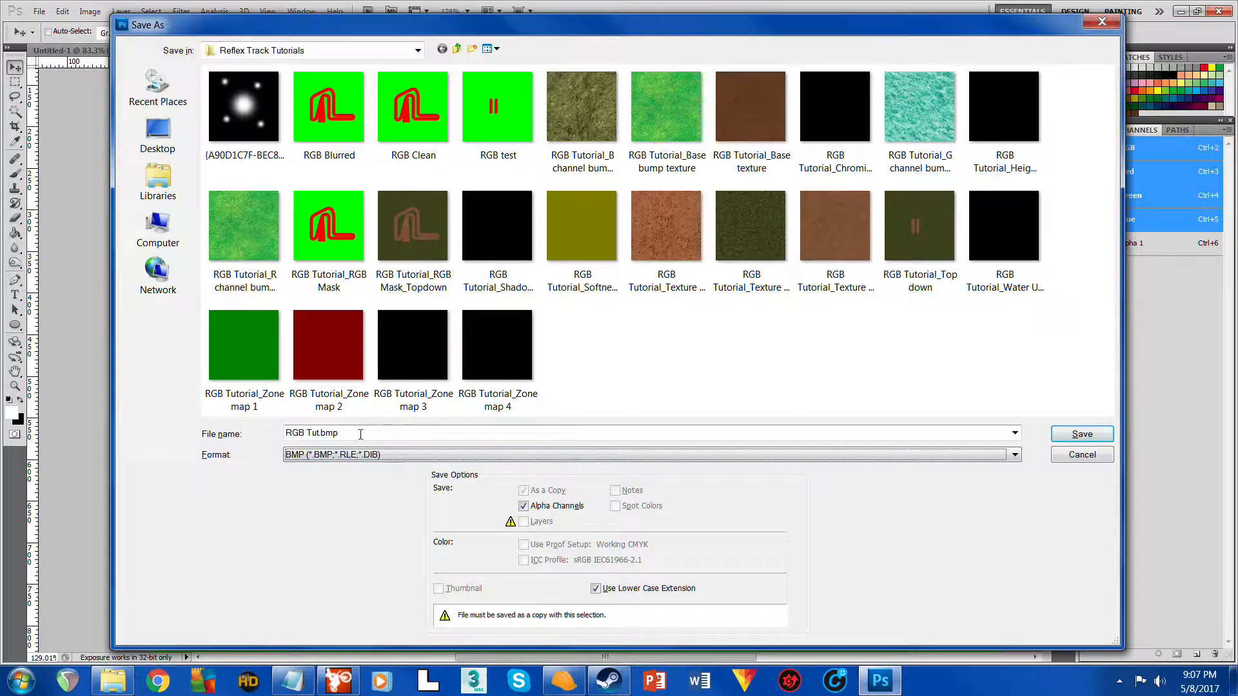
left_click(325, 121)
left_click(1081, 433)
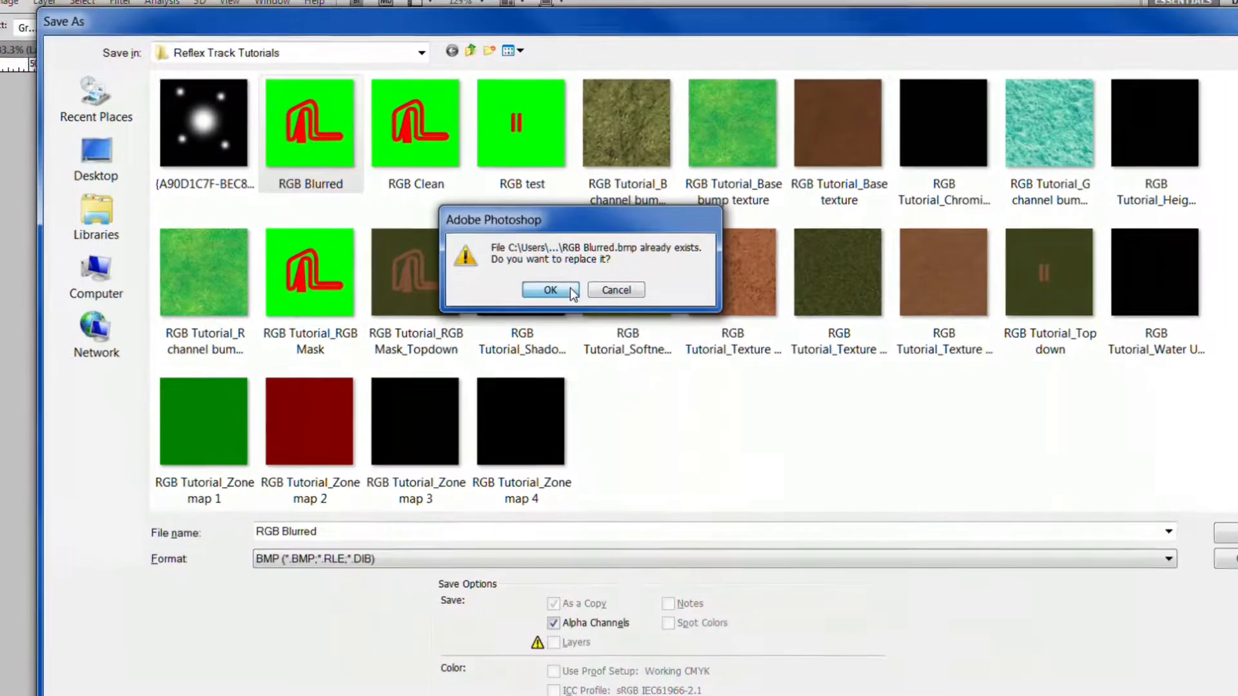
left_click(521, 240)
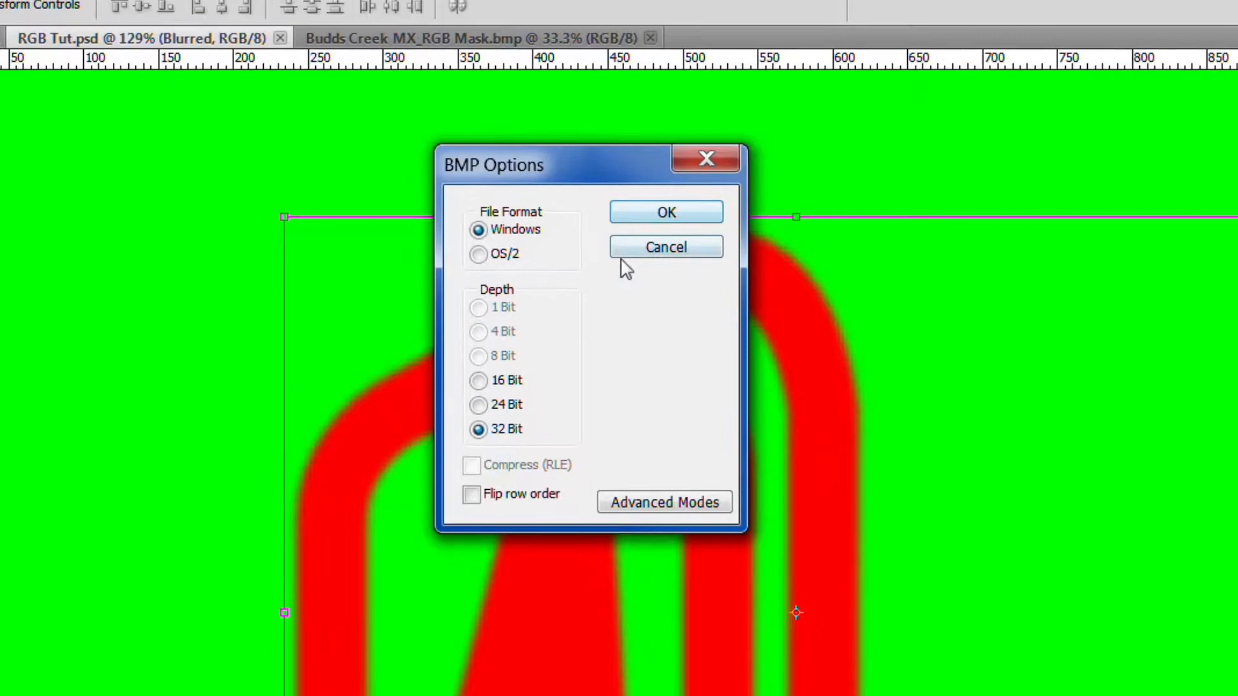
left_click(667, 214)
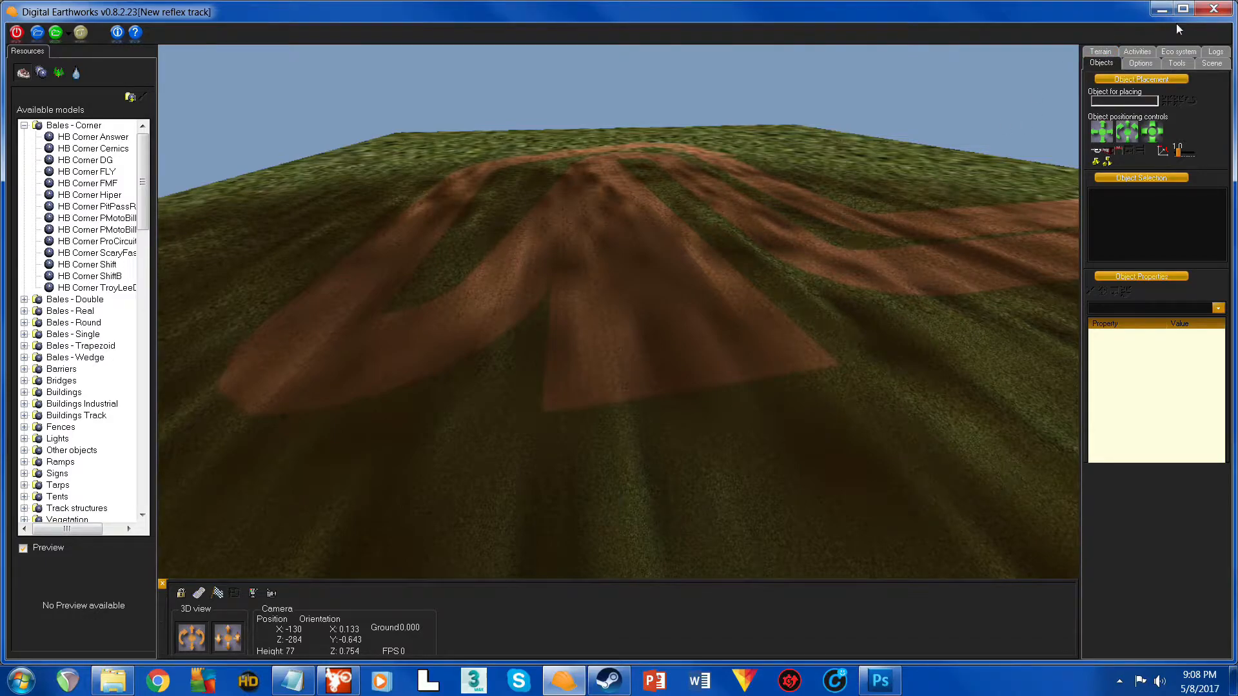
- In Digital Earthworks, import the RGB Blurred file as the terrain's RGB Mask
left_click(1100, 53)
left_click(1119, 153)
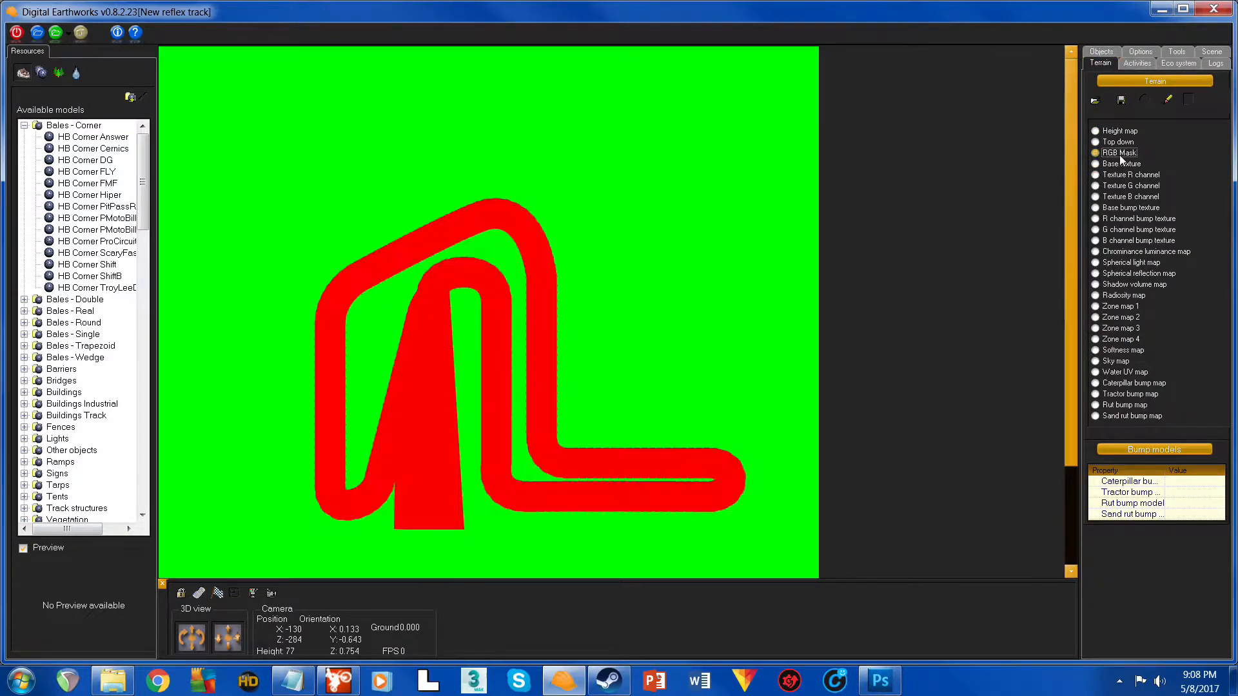
left_click(1094, 101)
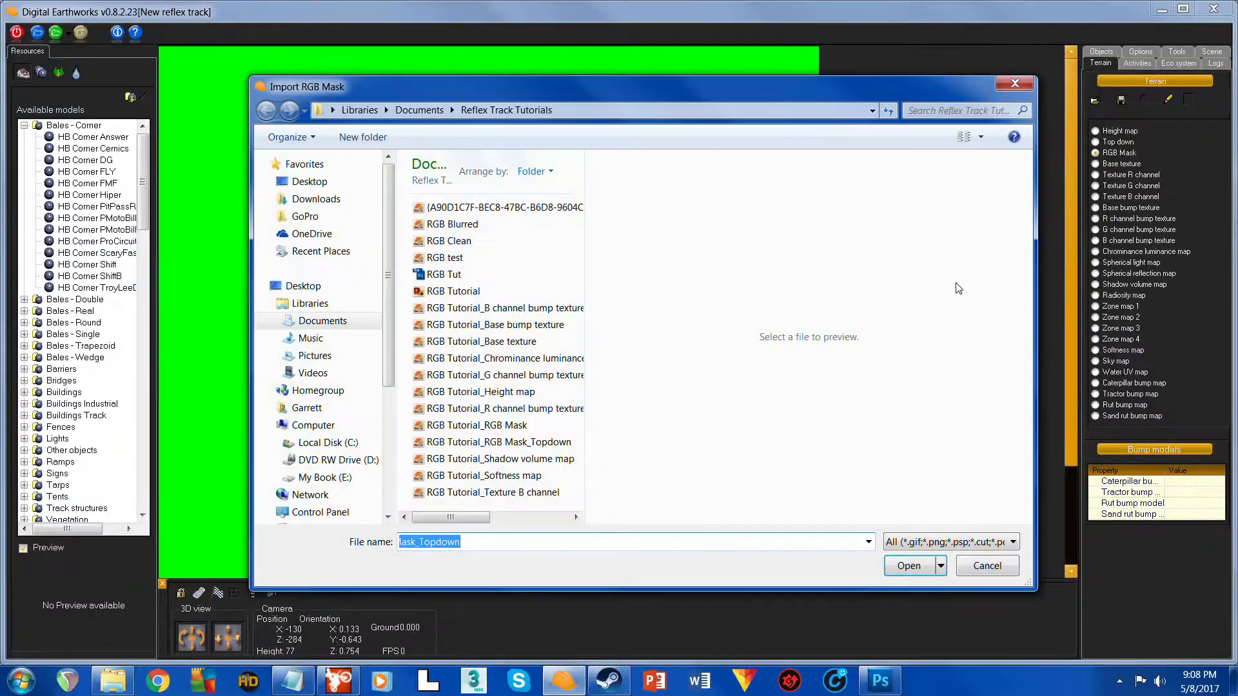
left_click(454, 224)
left_click(889, 567)
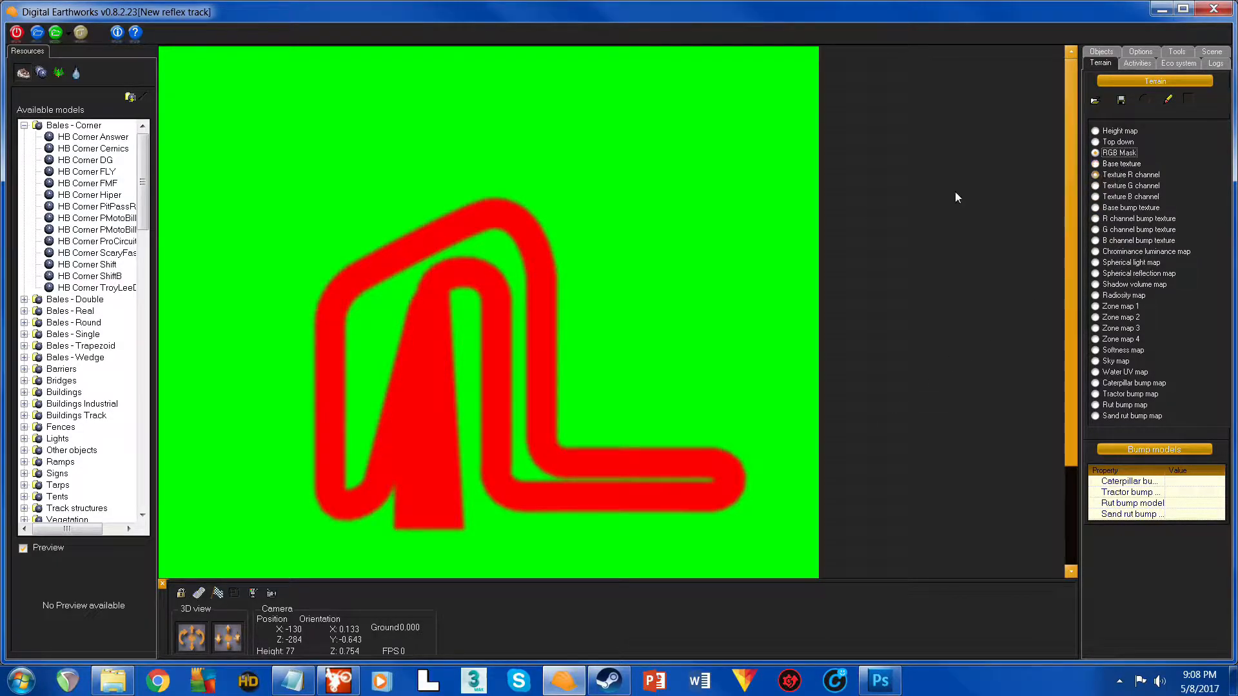
- Examine the terrain's Base texture, Texture R channel and Texture G channel images
left_click(1109, 165)
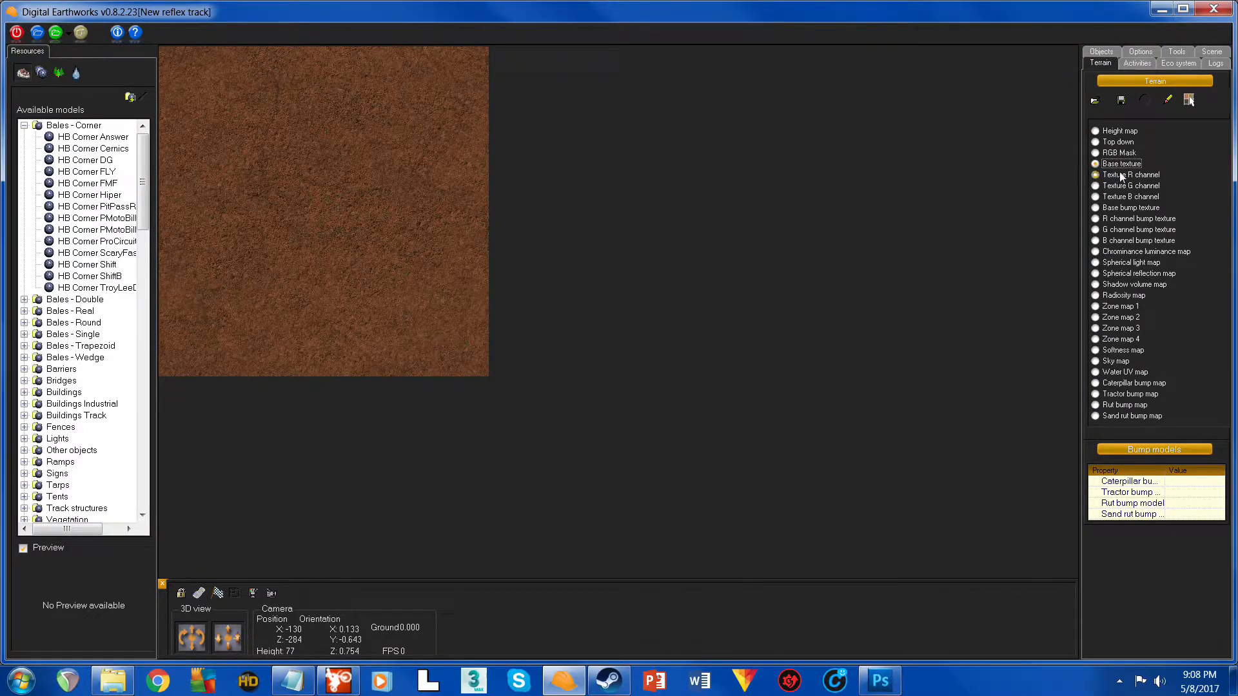
left_click(1121, 177)
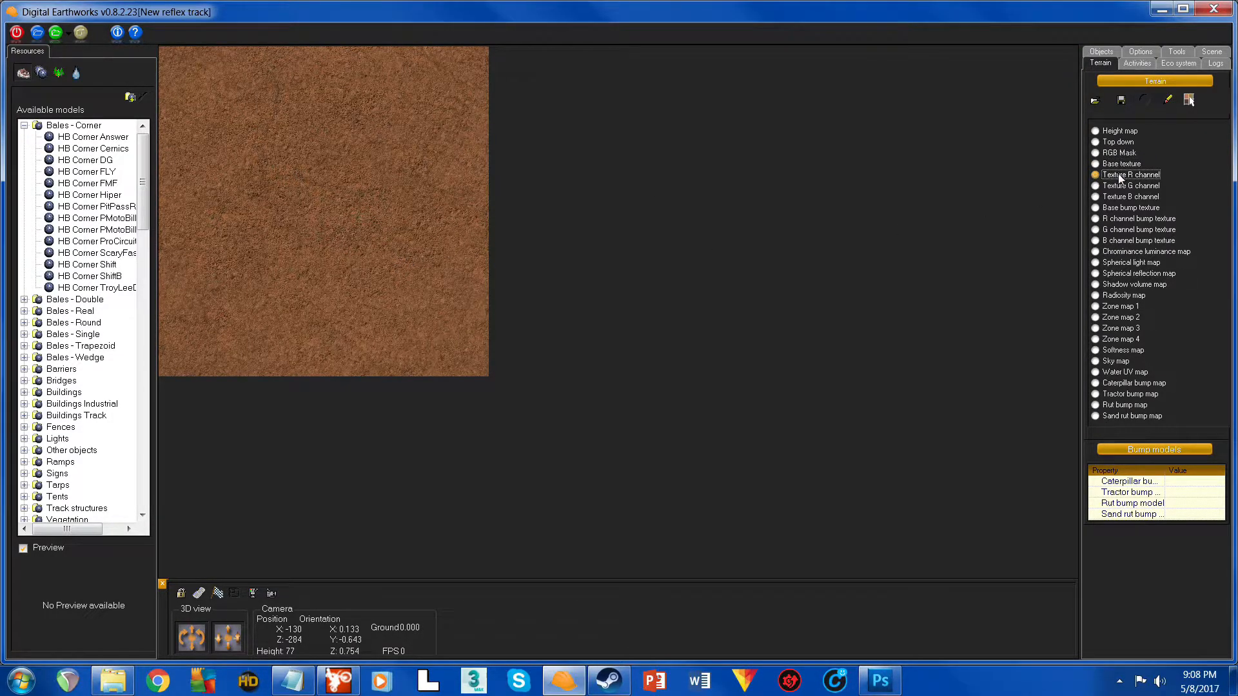
left_click(1123, 187)
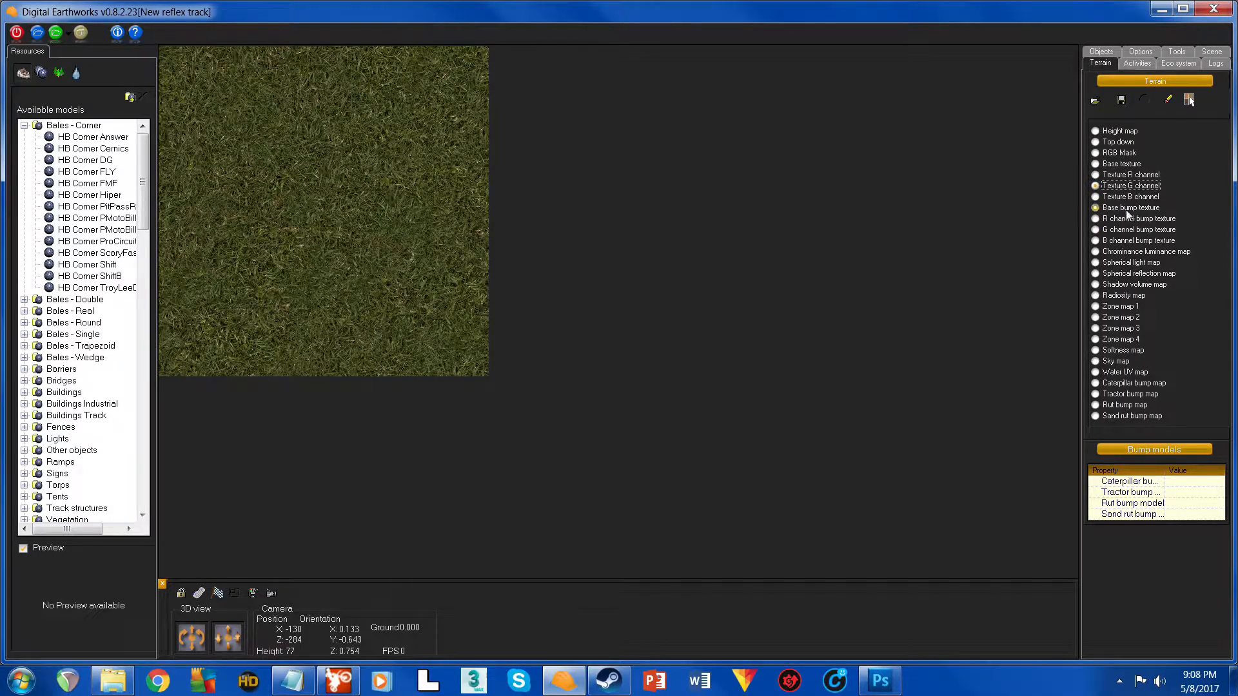
left_click(1117, 165)
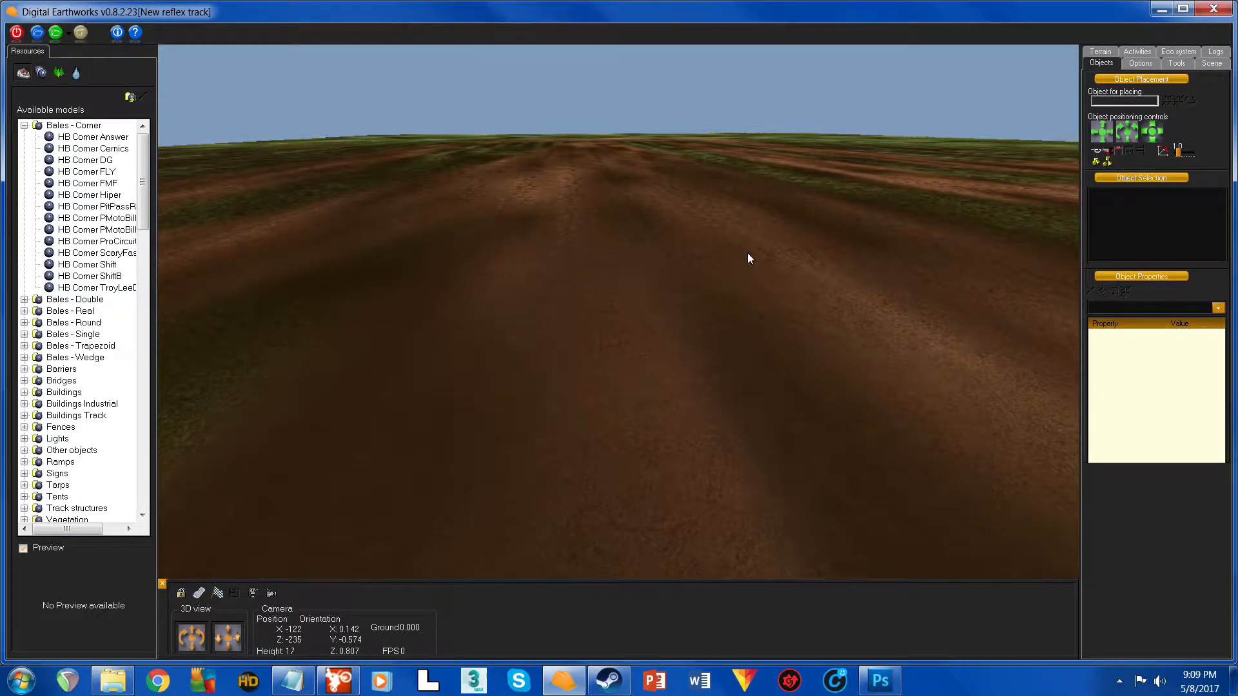
- Export the track as a Beta test track
left_click(82, 33)
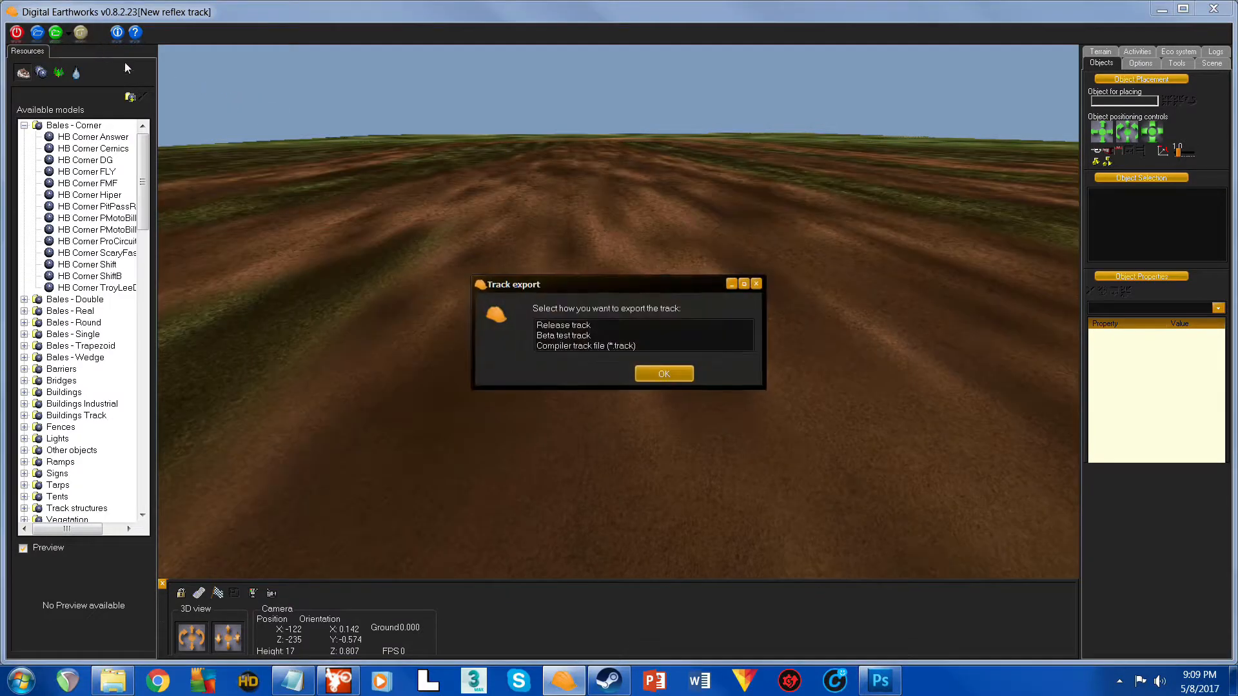
left_click(579, 336)
left_click(684, 376)
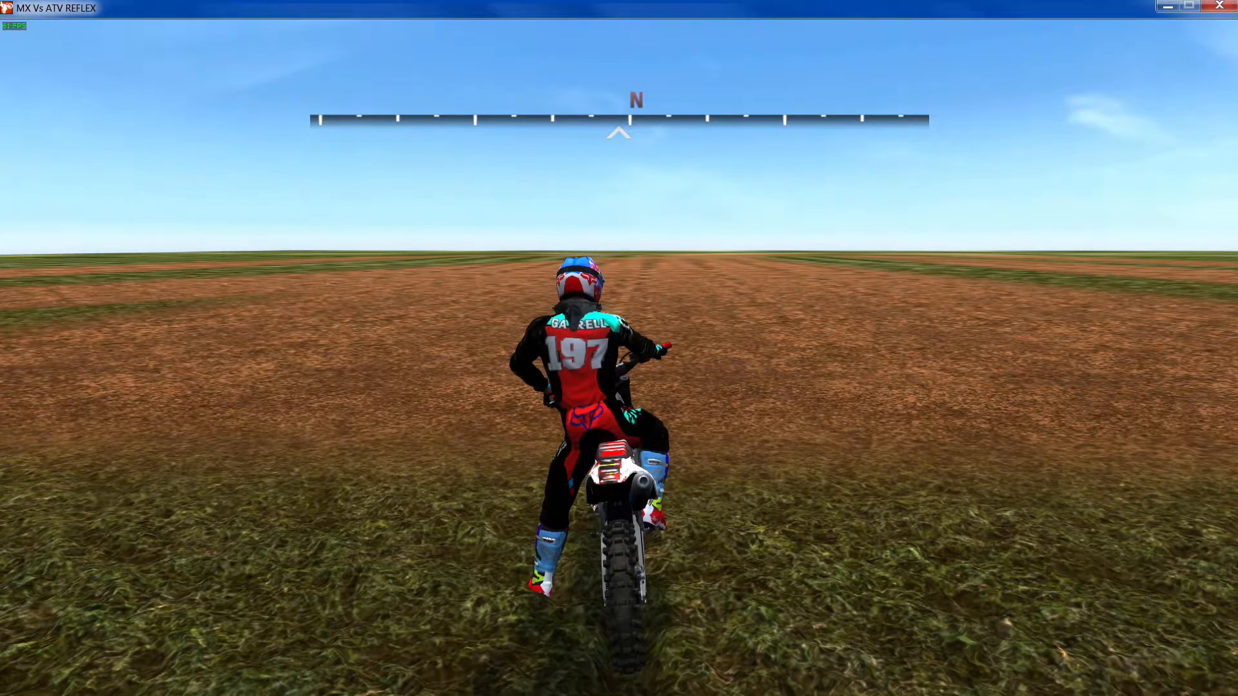
key("Up")
key("Left")
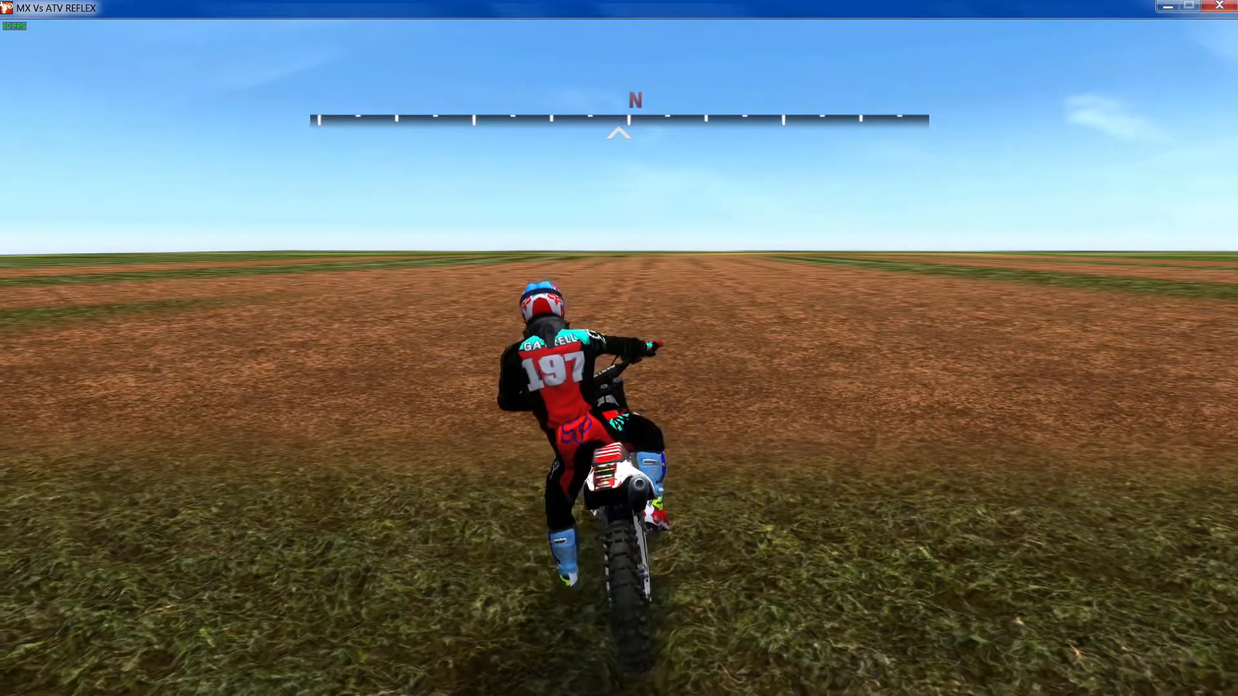
key("Right")
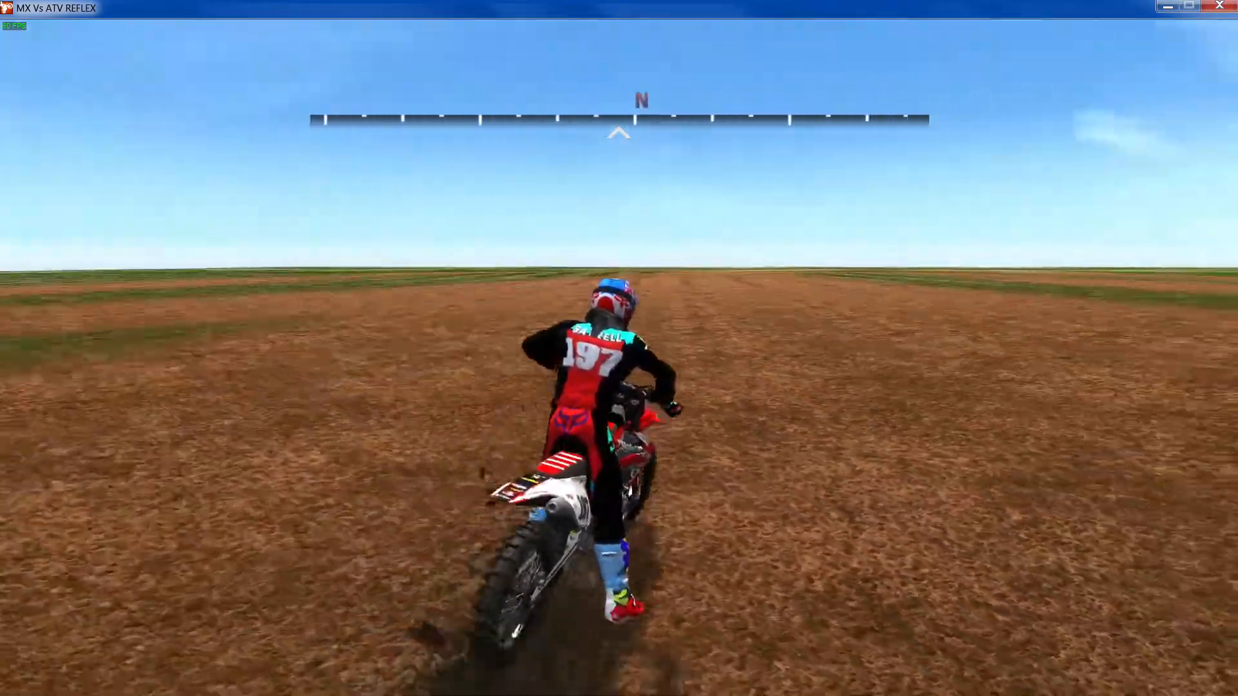
key("Left")
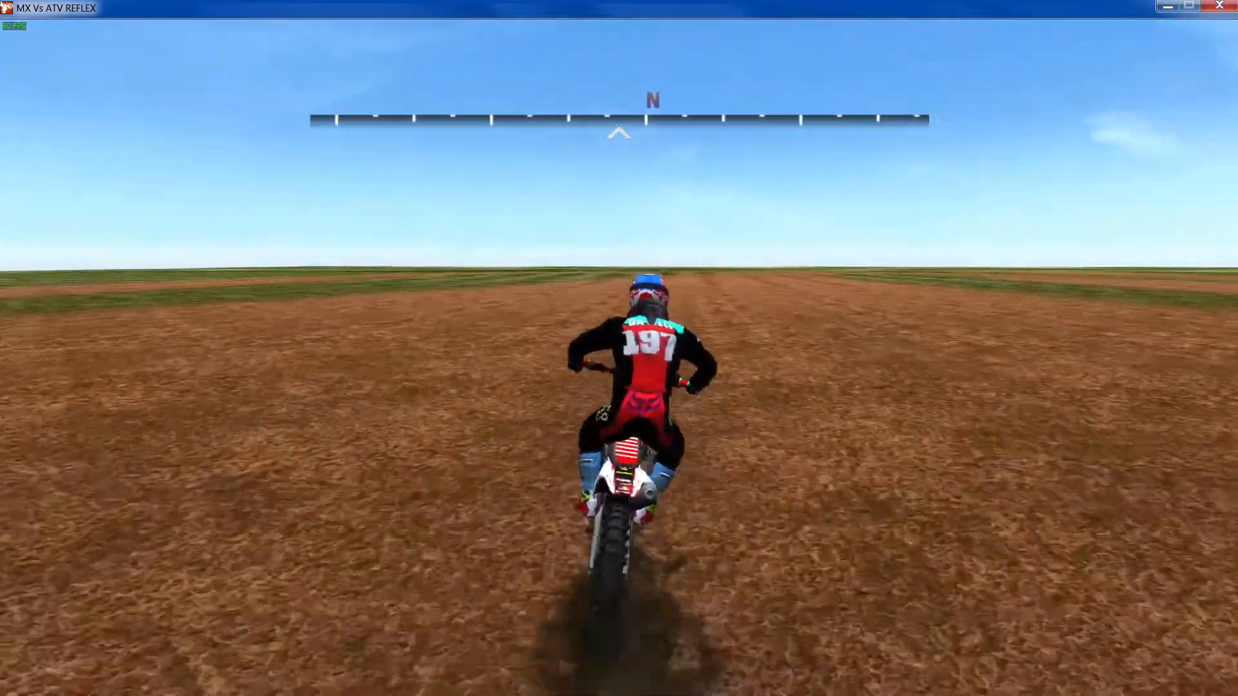
- Ride the bike around the test track in MX vs ATV Reflex to examine the blurred transitions between dirt and grass
key("Right")
key("Down")
key("Left")
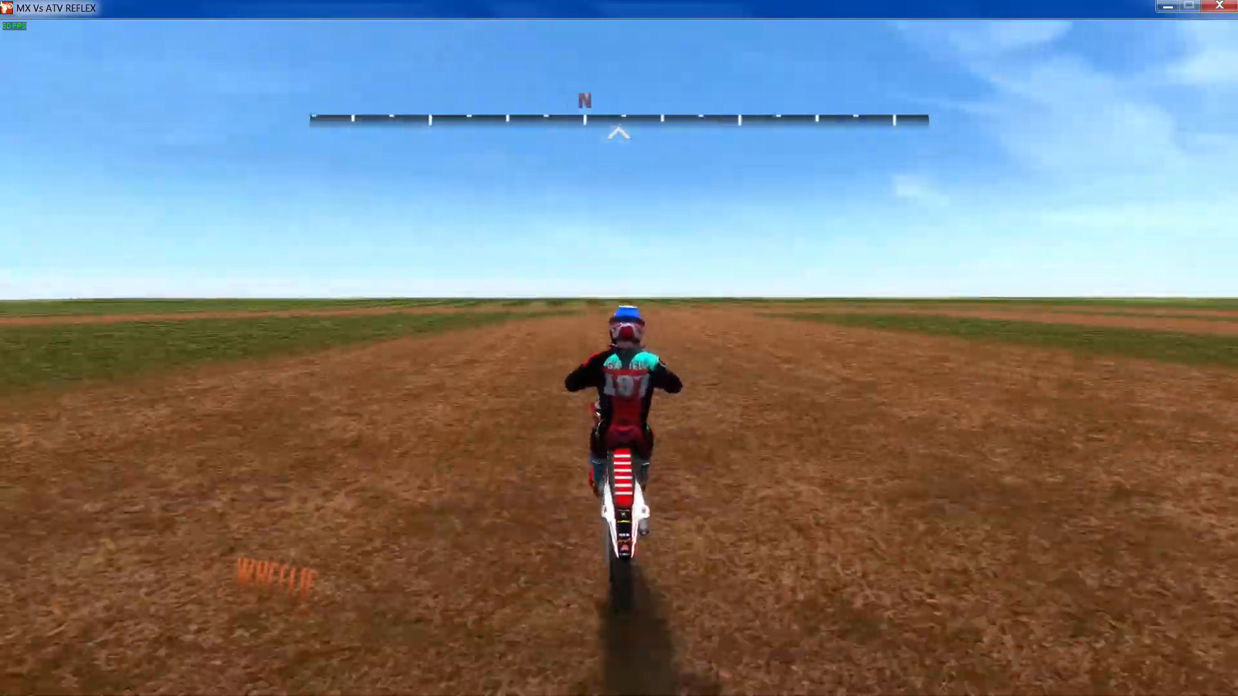
key("Right")
key("Right")
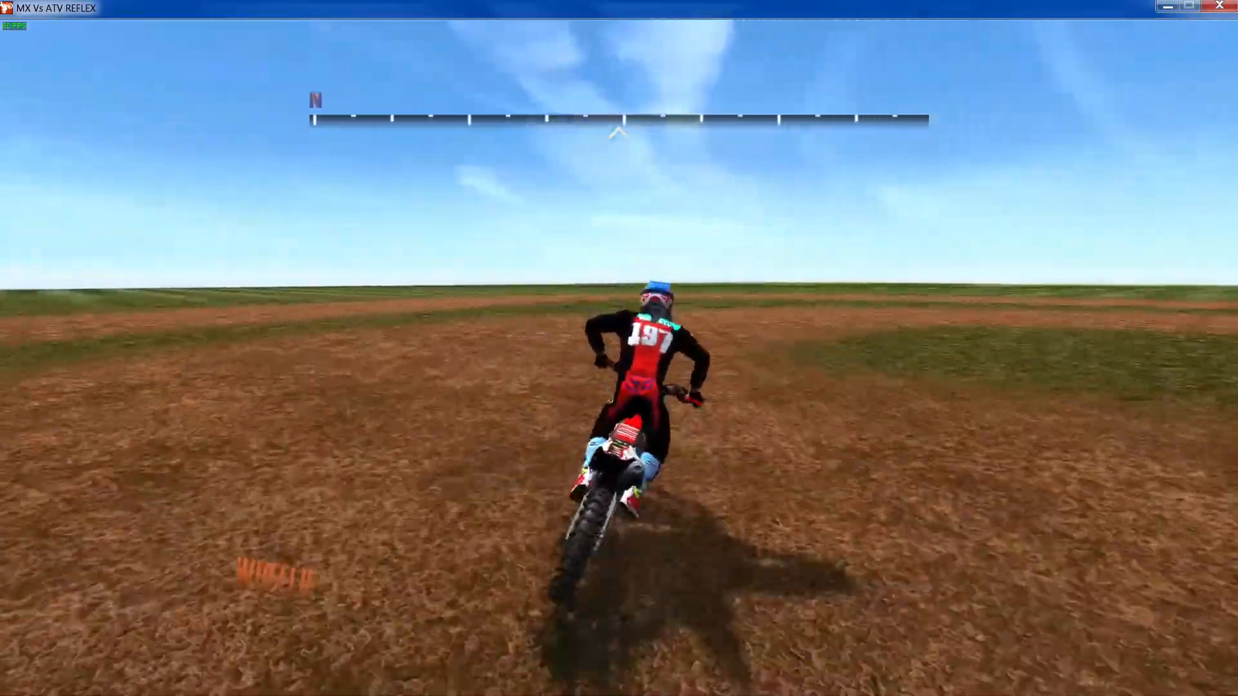
key("Right")
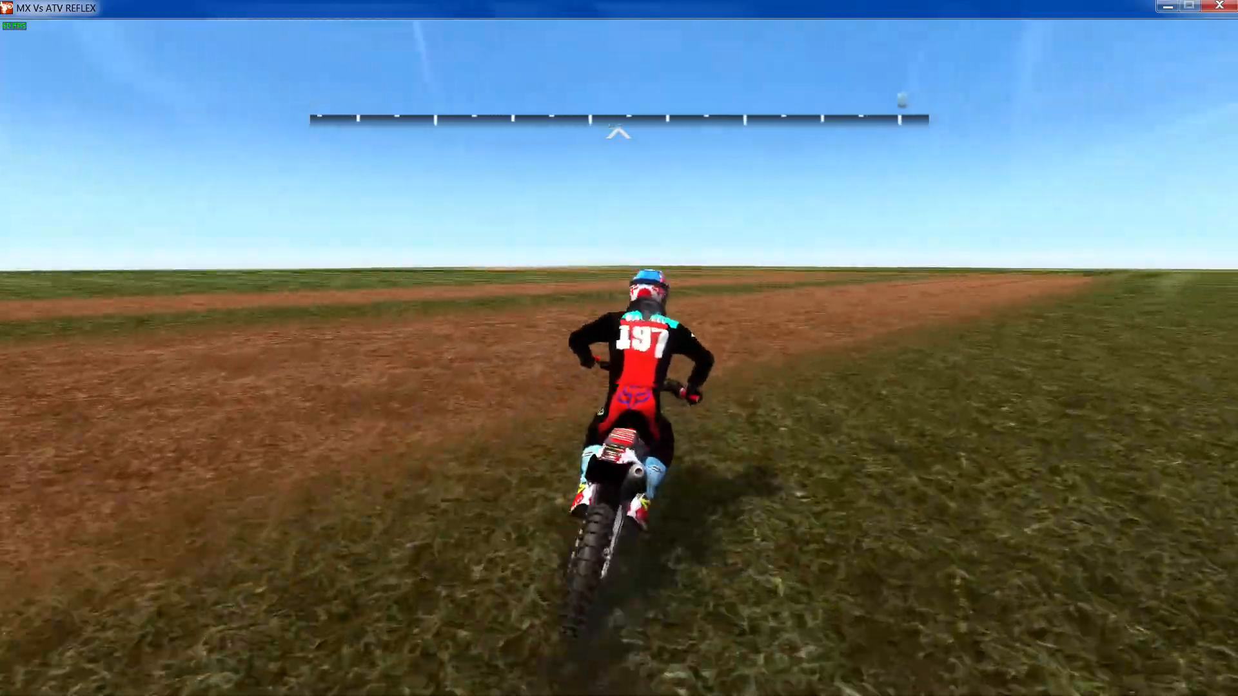
key("Right")
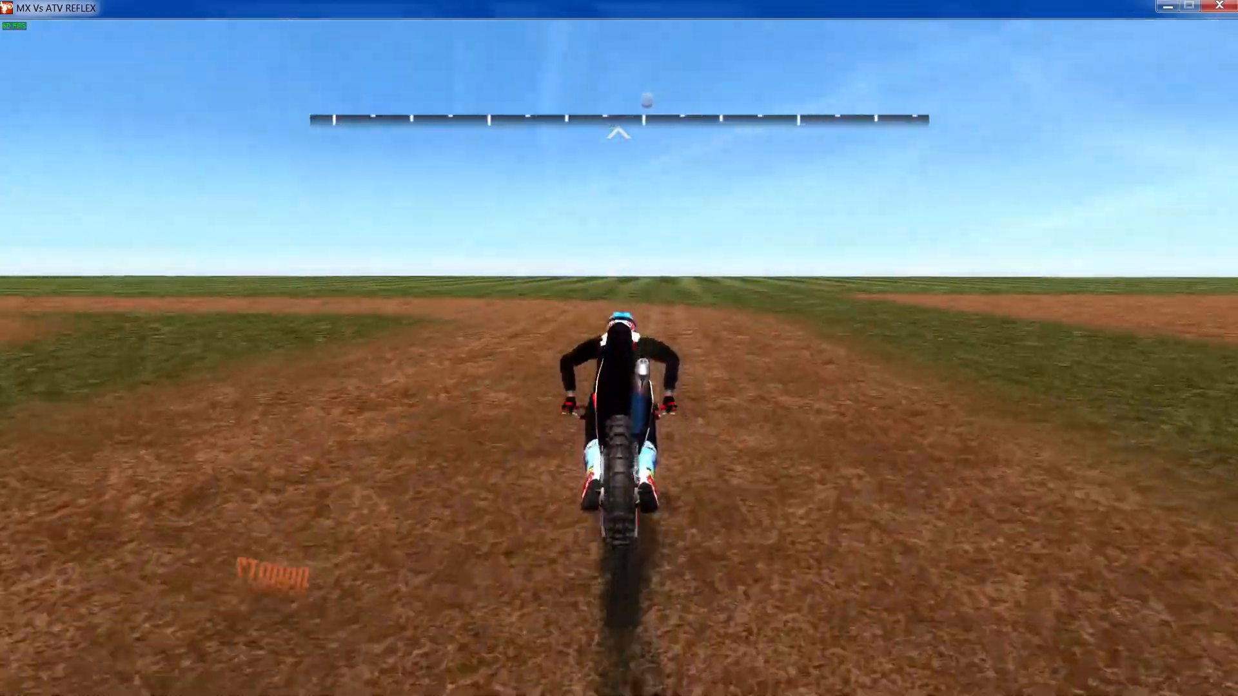
key("Left")
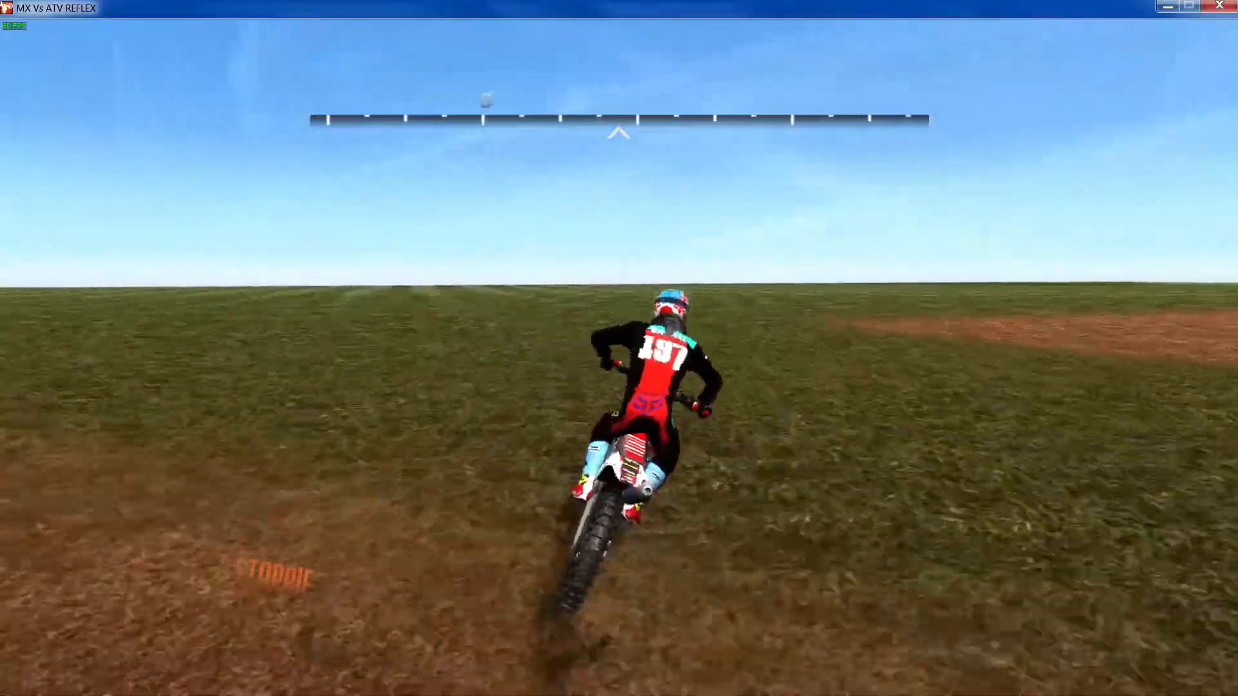
key("Right")
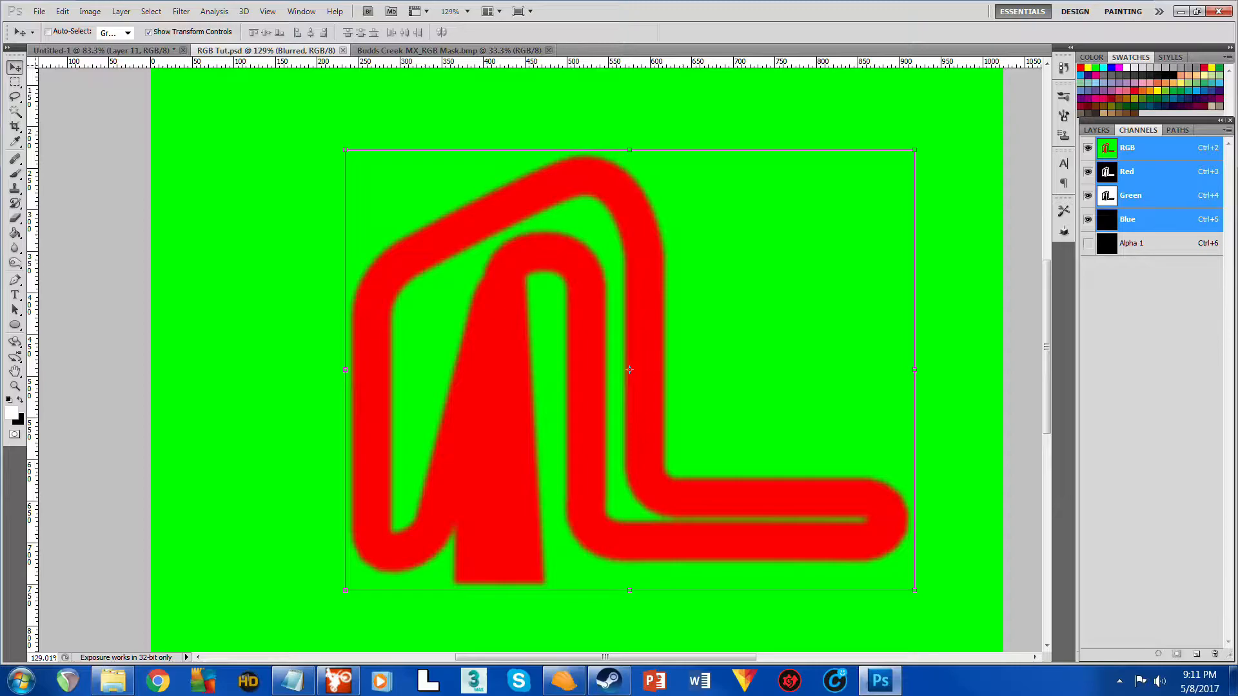
- In Photoshop, show the Alpha 1 channel of RGB Tut.psd over the Red channel and hide the Green and Blue channels
left_click(1088, 243)
left_click(1088, 196)
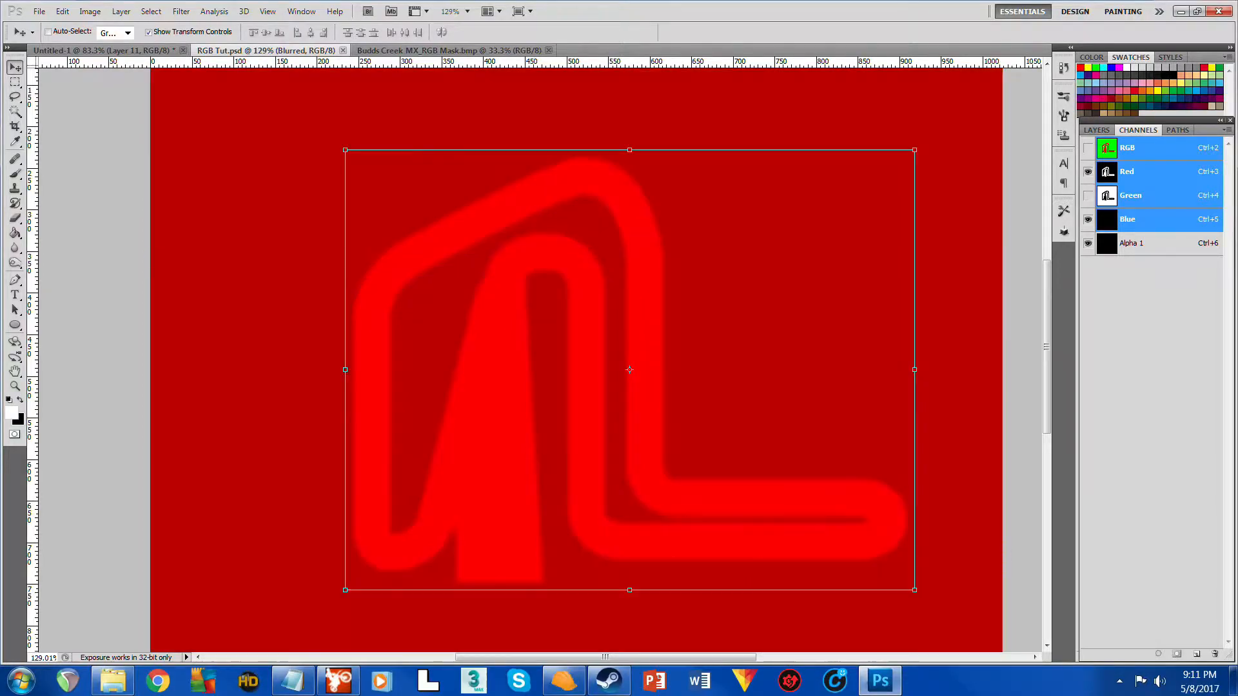
left_click(1088, 219)
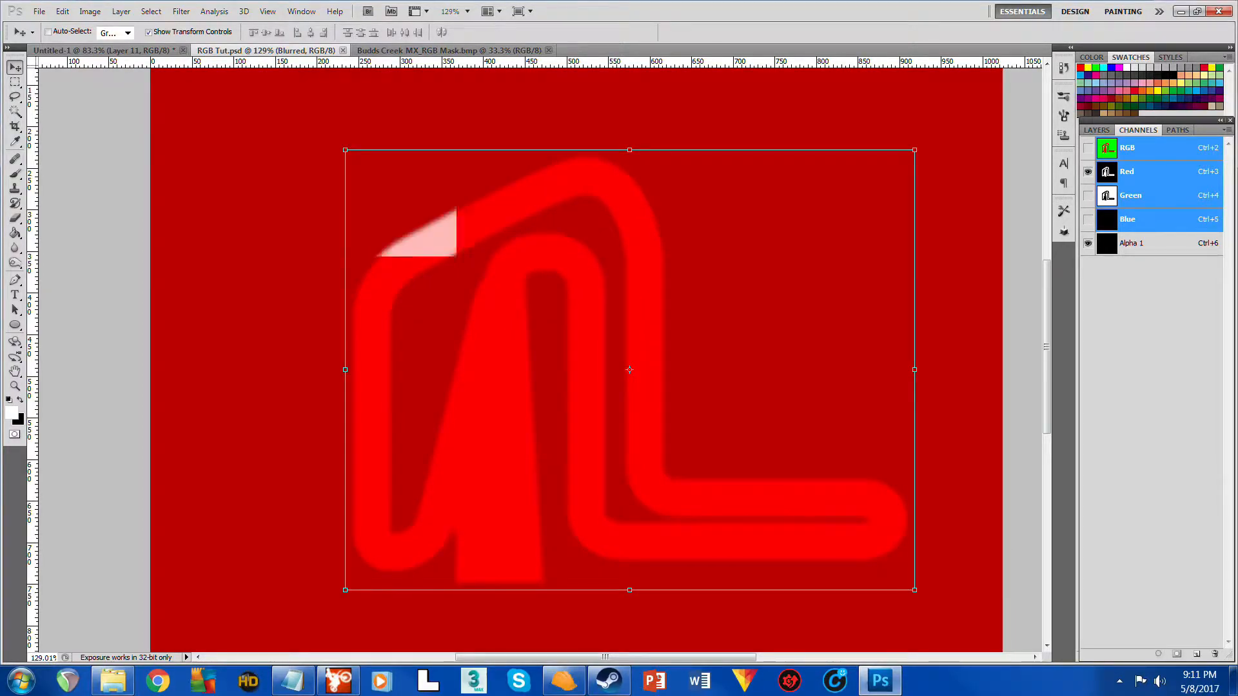
- Set the foreground colour to a neutral grey with 80% brightness
left_click(11, 412)
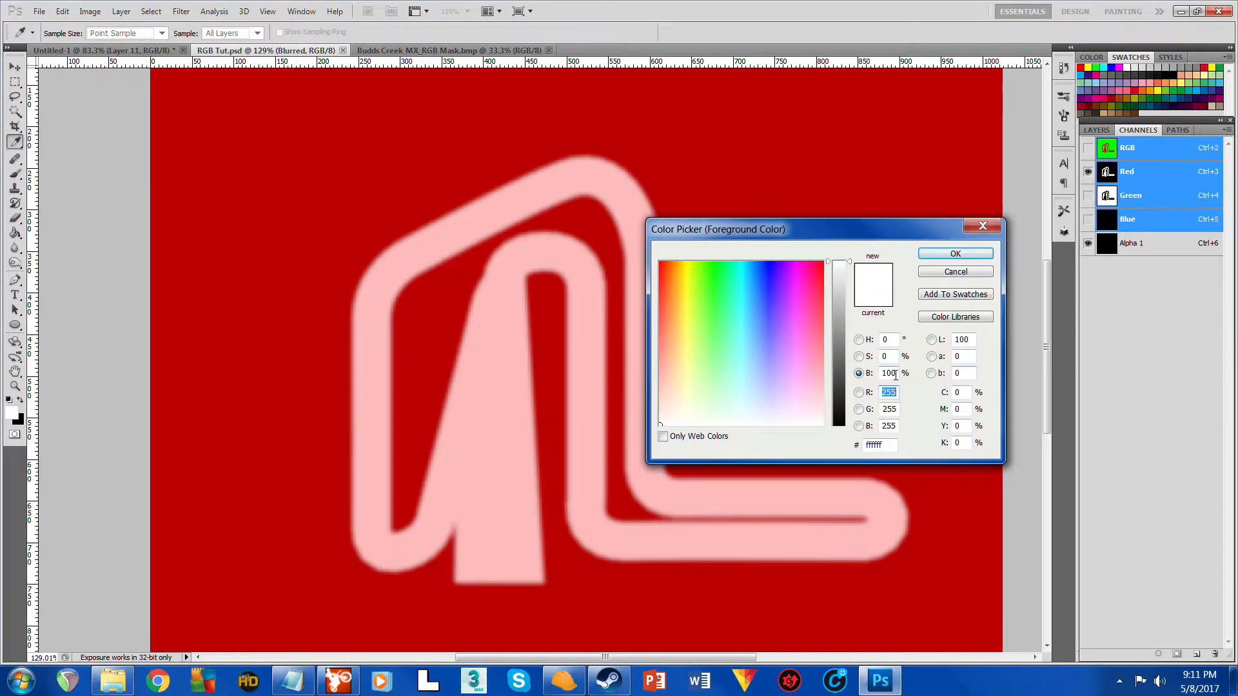
left_click(895, 373)
type("50")
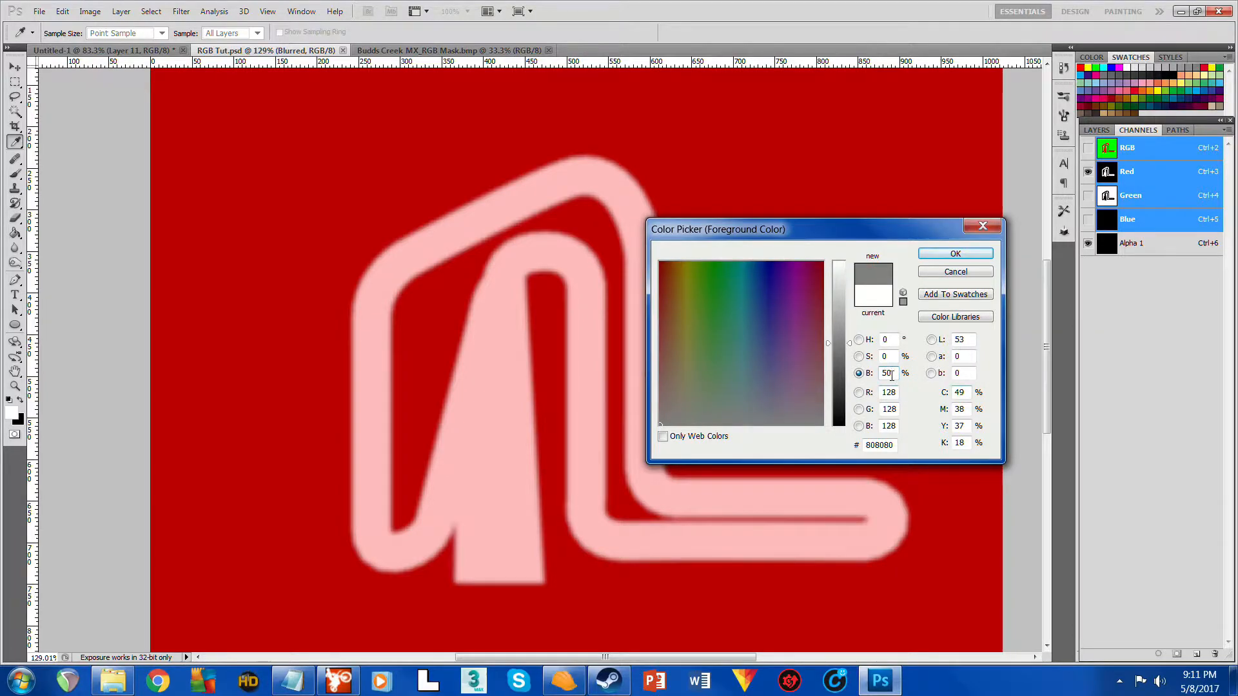
key("BackSpace")
key("BackSpace")
type("80")
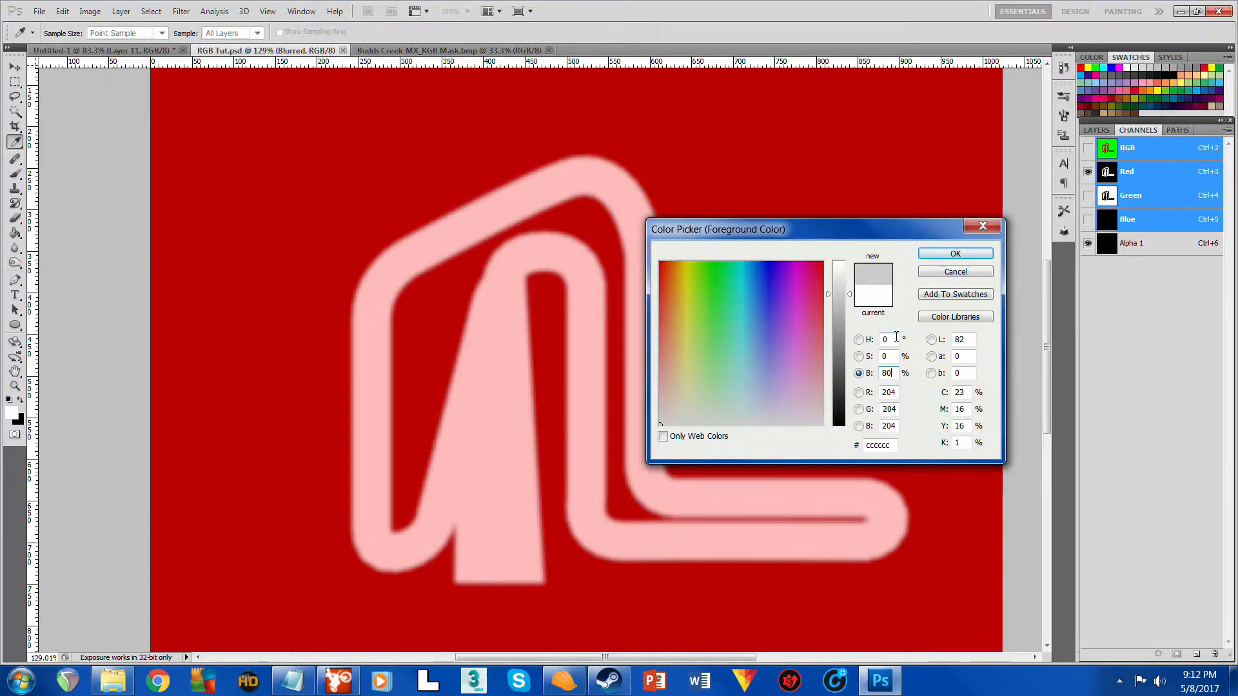
left_click(952, 257)
- Paint the grey onto the Alpha 1 channel over the wide, tapering start straight with the size 50 Brush
key("ctrl+6")
key("b")
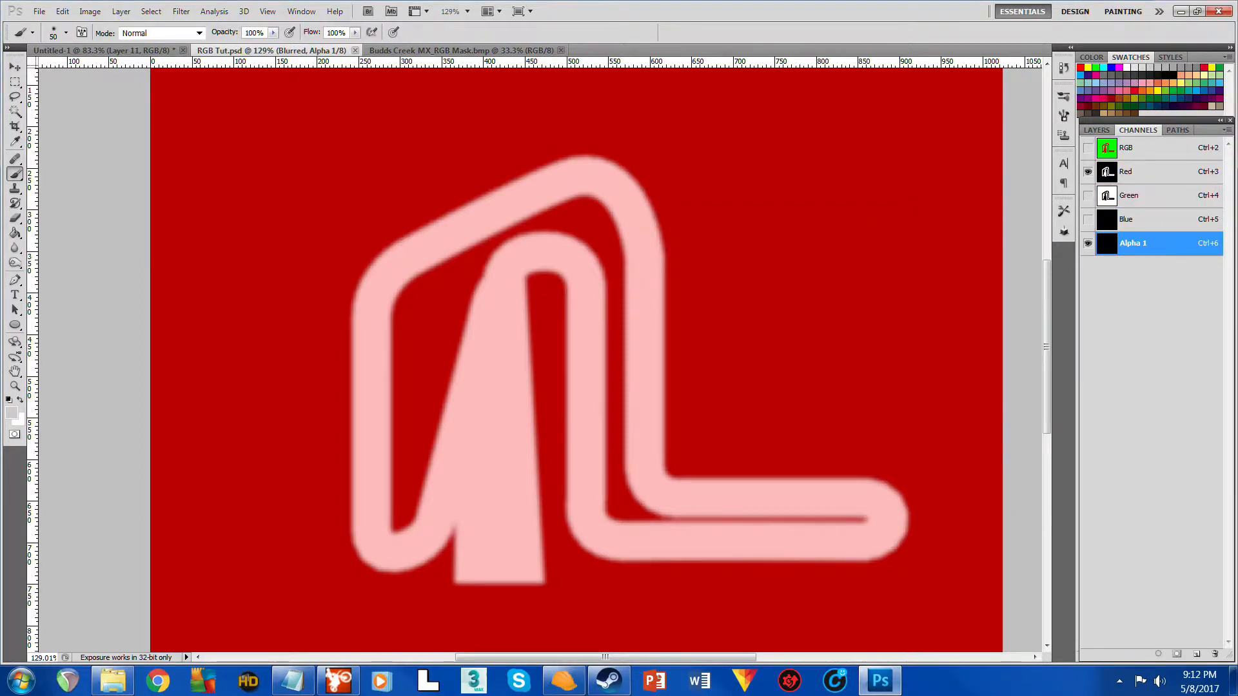
mouse_move(470, 572)
left_mouse_down()
mouse_move(469, 449)
mouse_move(502, 293)
mouse_move(485, 559)
mouse_move(525, 568)
mouse_move(529, 552)
mouse_move(508, 299)
mouse_move(500, 418)
mouse_move(519, 552)
mouse_move(478, 385)
mouse_move(501, 297)
left_mouse_up()
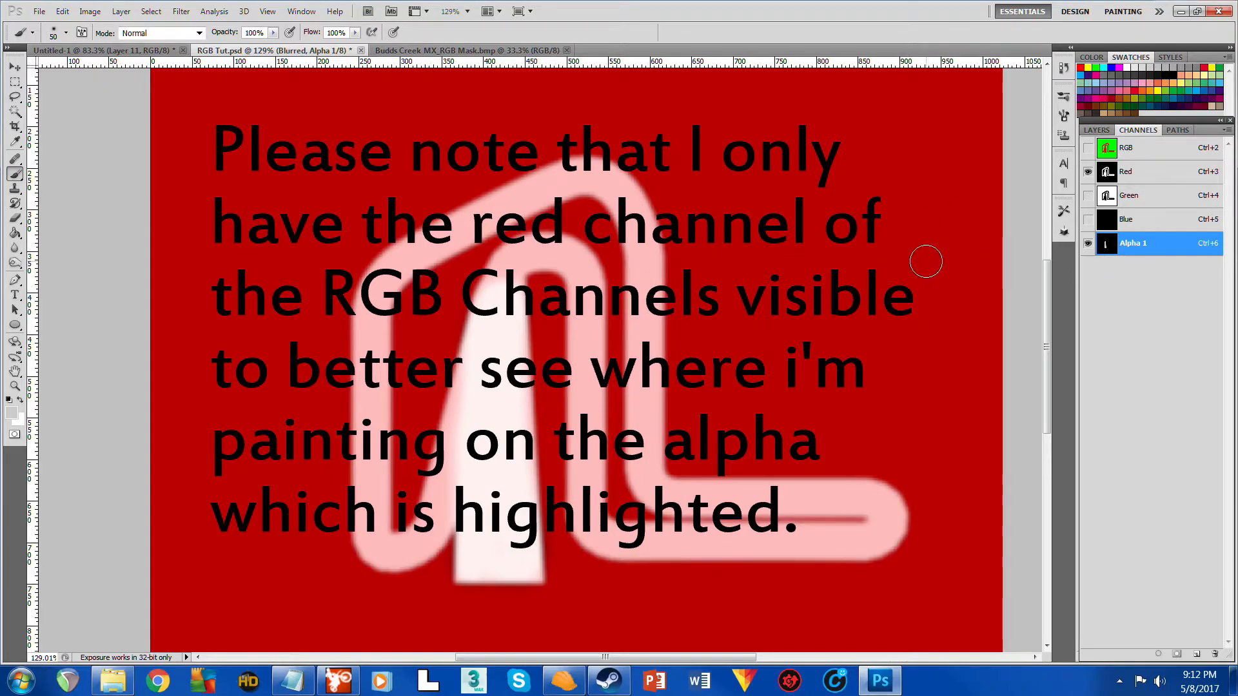
- Hide the Alpha 1 channel, make all RGB channels visible and return to the layer list
key("v")
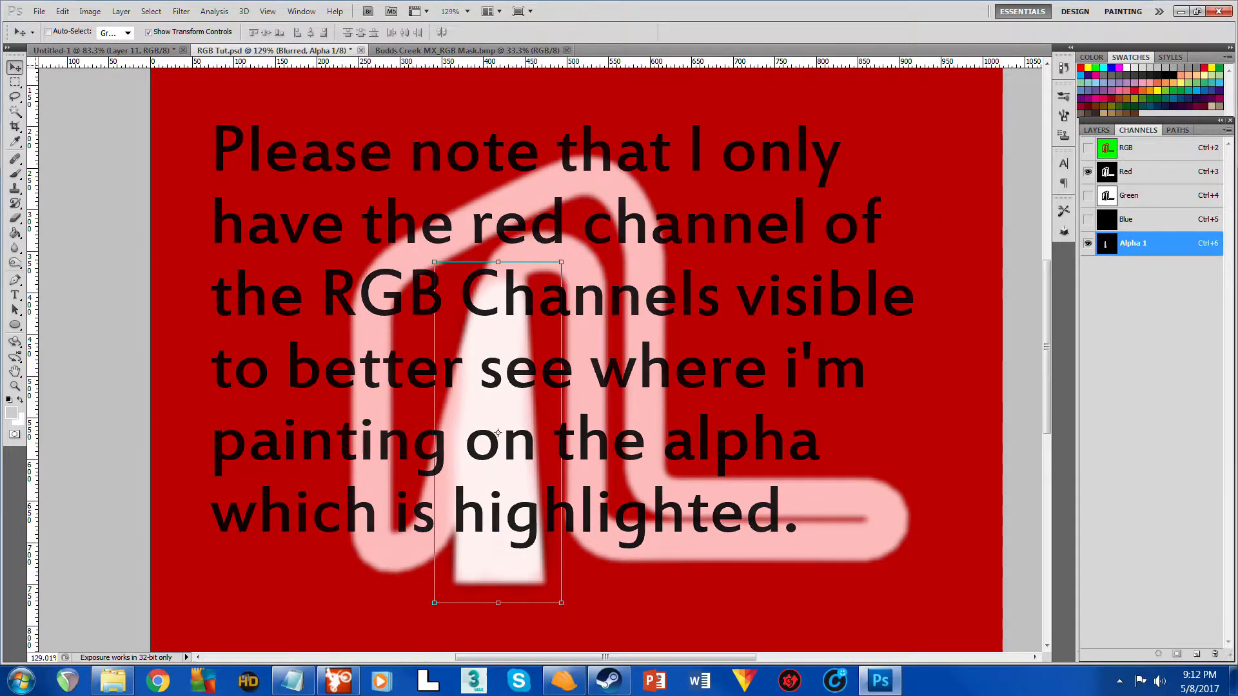
left_click(1088, 243)
left_click(1087, 147)
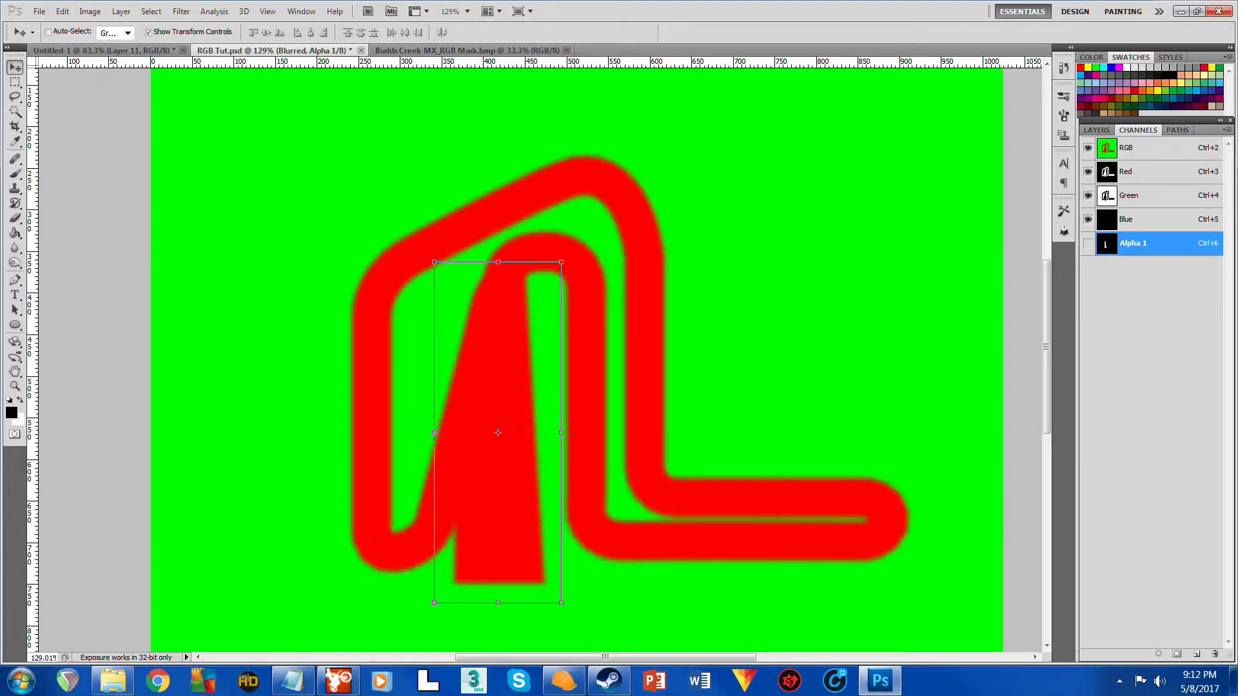
left_click(1096, 130)
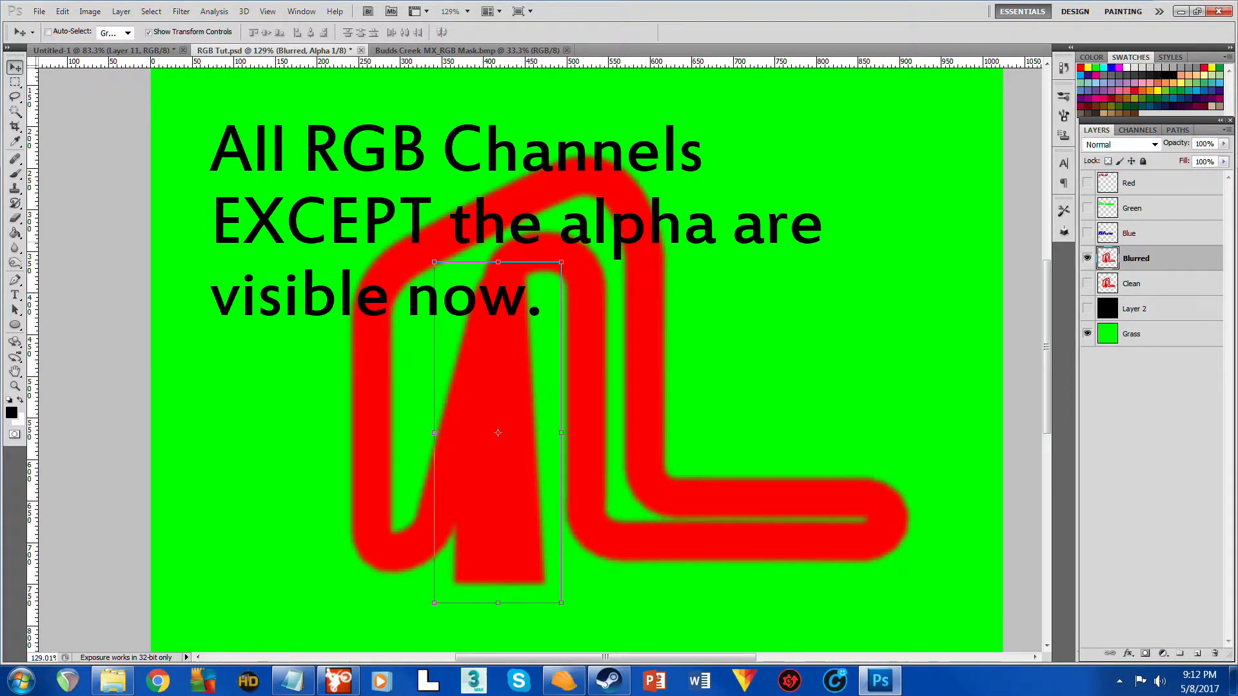
- Save a copy as a 32 Bit Windows BMP with alpha channels, overwriting the RGB Blurred file
key("ctrl+shift+s")
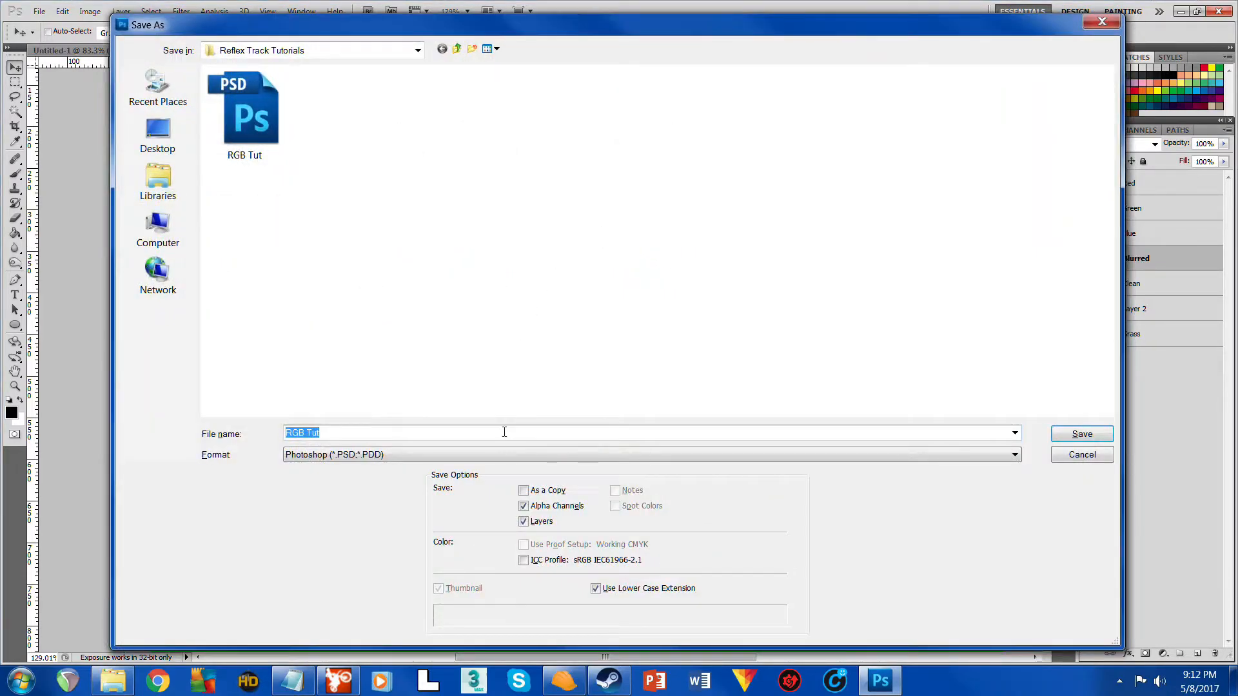
left_click(518, 454)
left_click(381, 492)
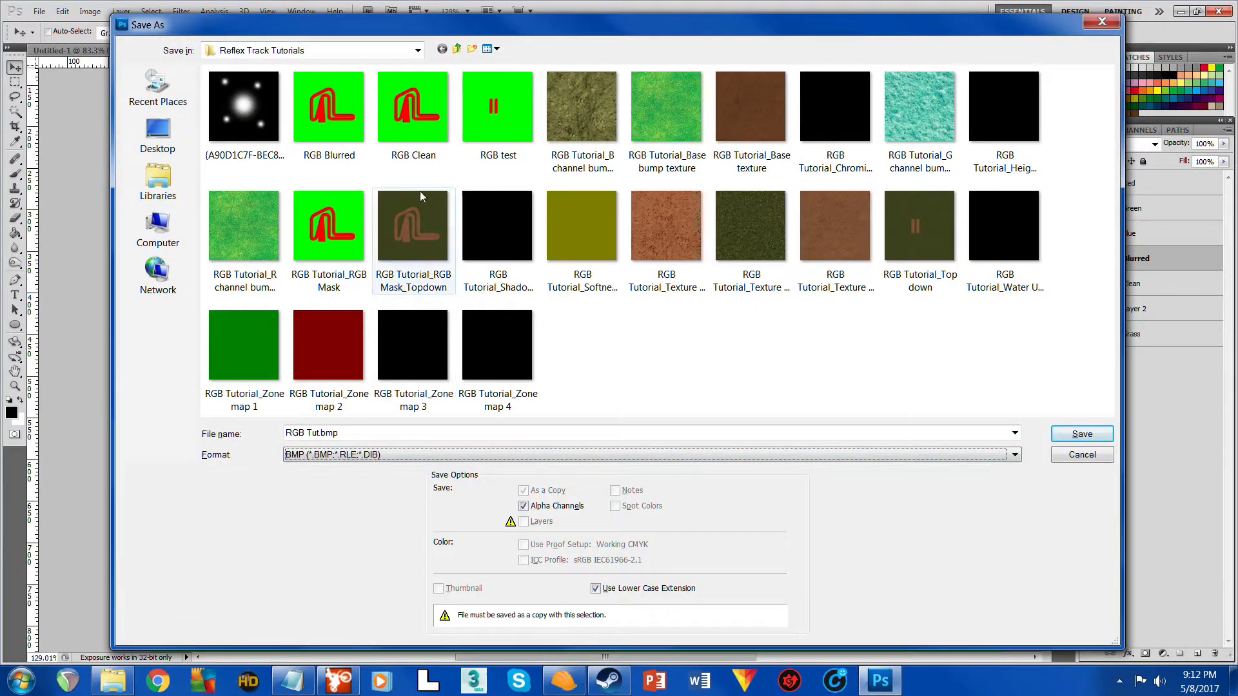
left_click(329, 110)
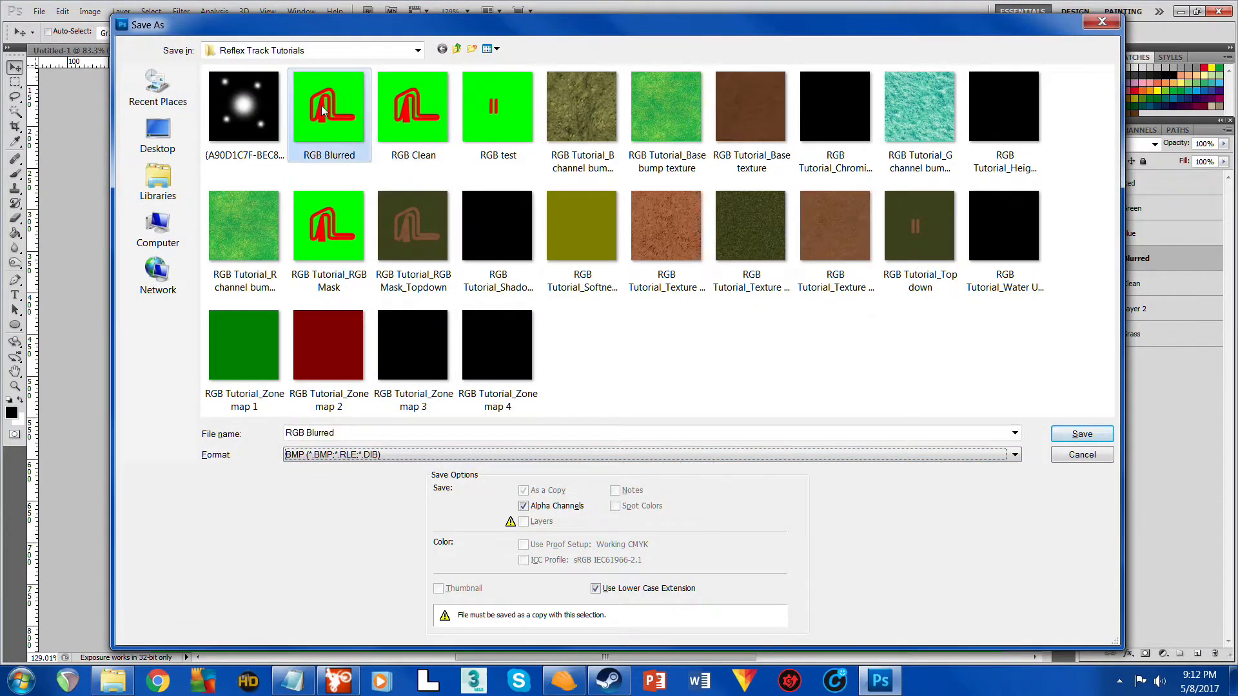
left_click(1091, 443)
left_click(535, 244)
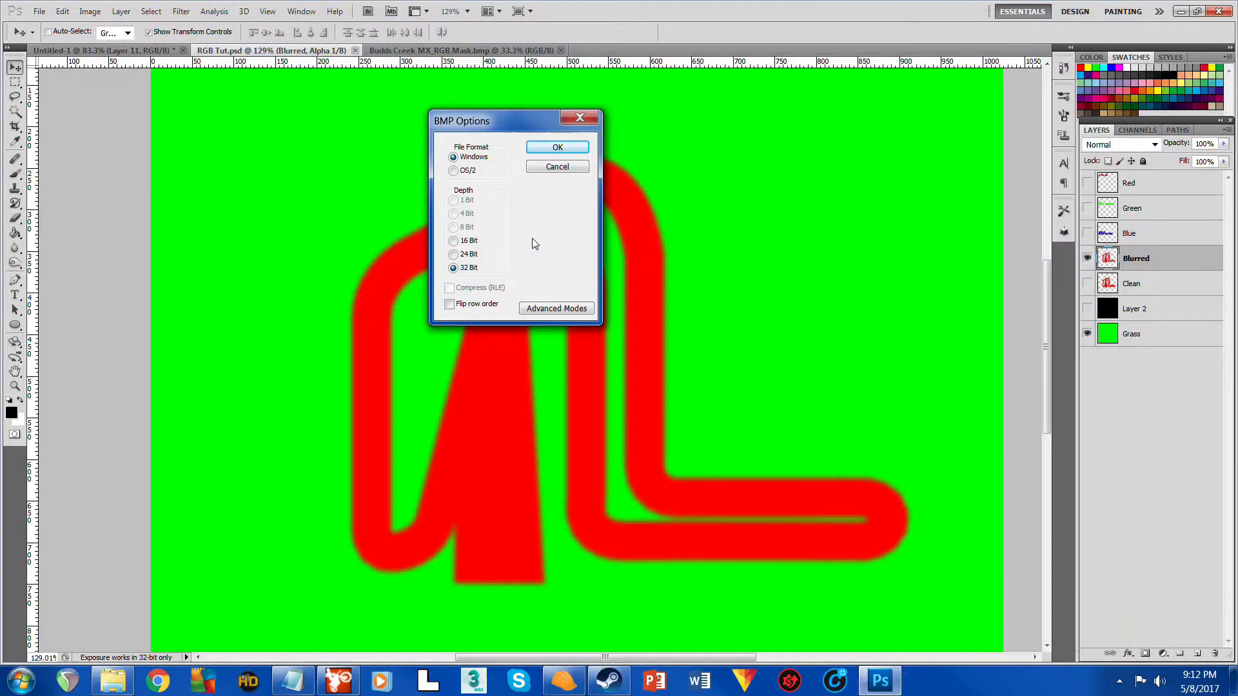
left_click(557, 147)
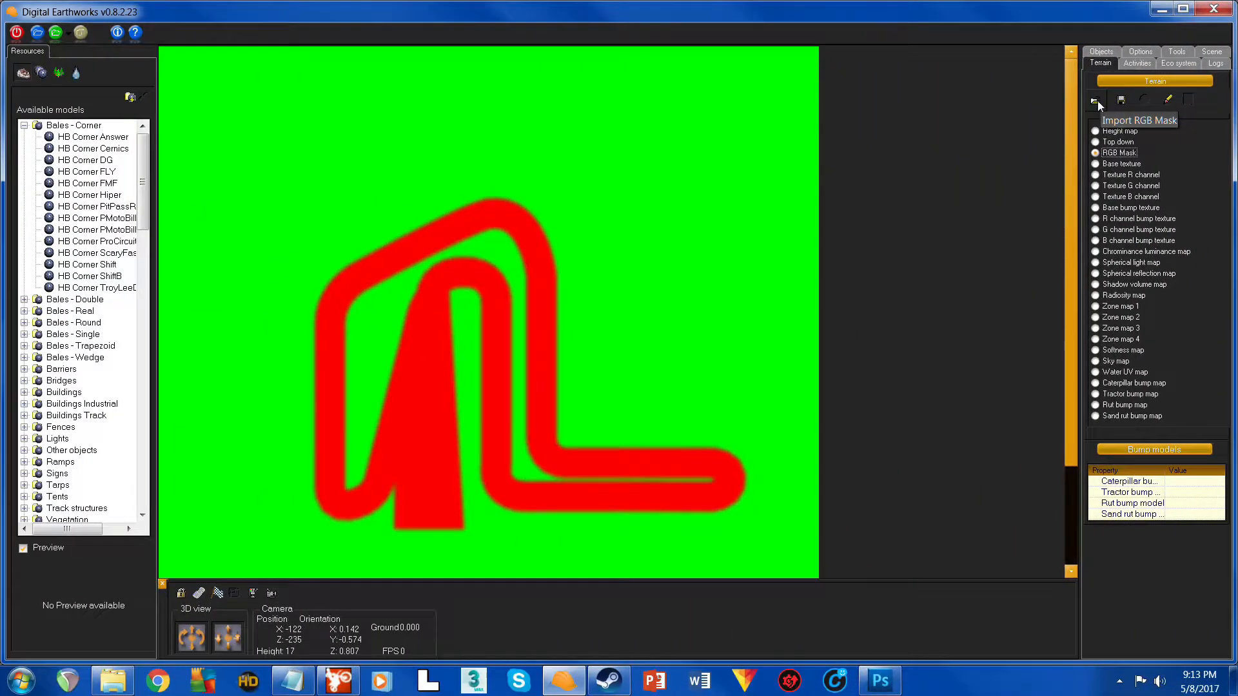
- In Digital Earthworks, reimport the updated RGB Blurred file as the terrain's RGB Mask
left_click(1094, 101)
left_click(451, 223)
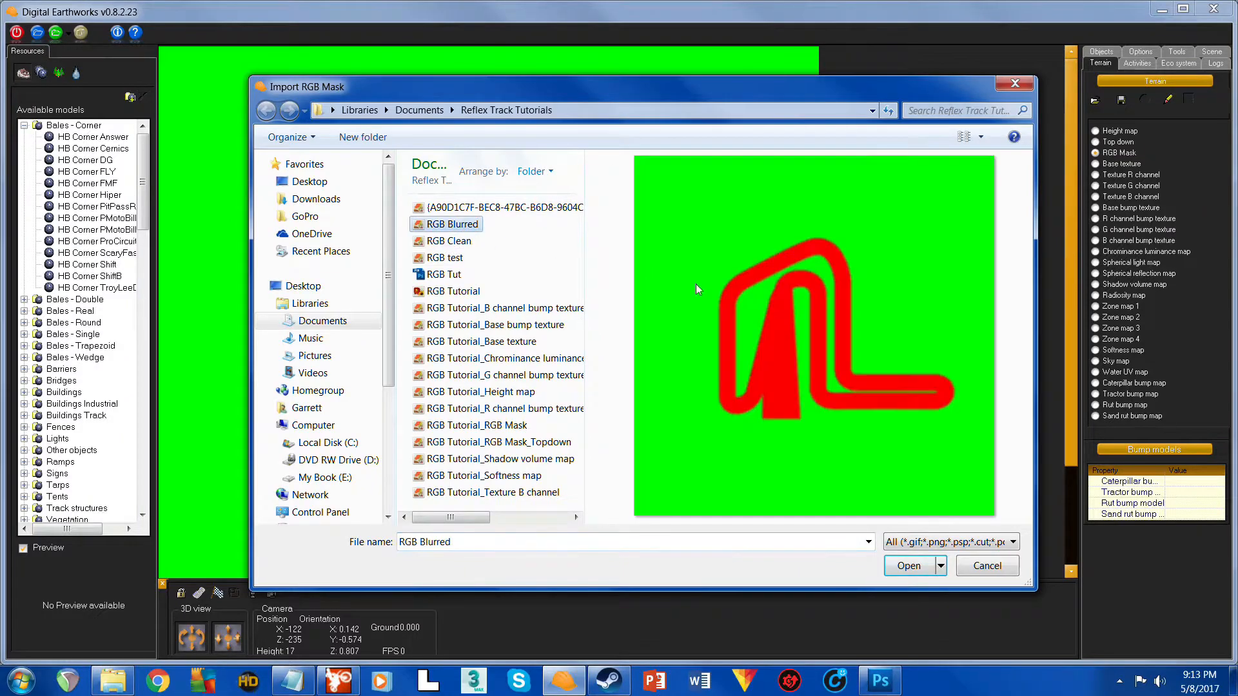
left_click(918, 566)
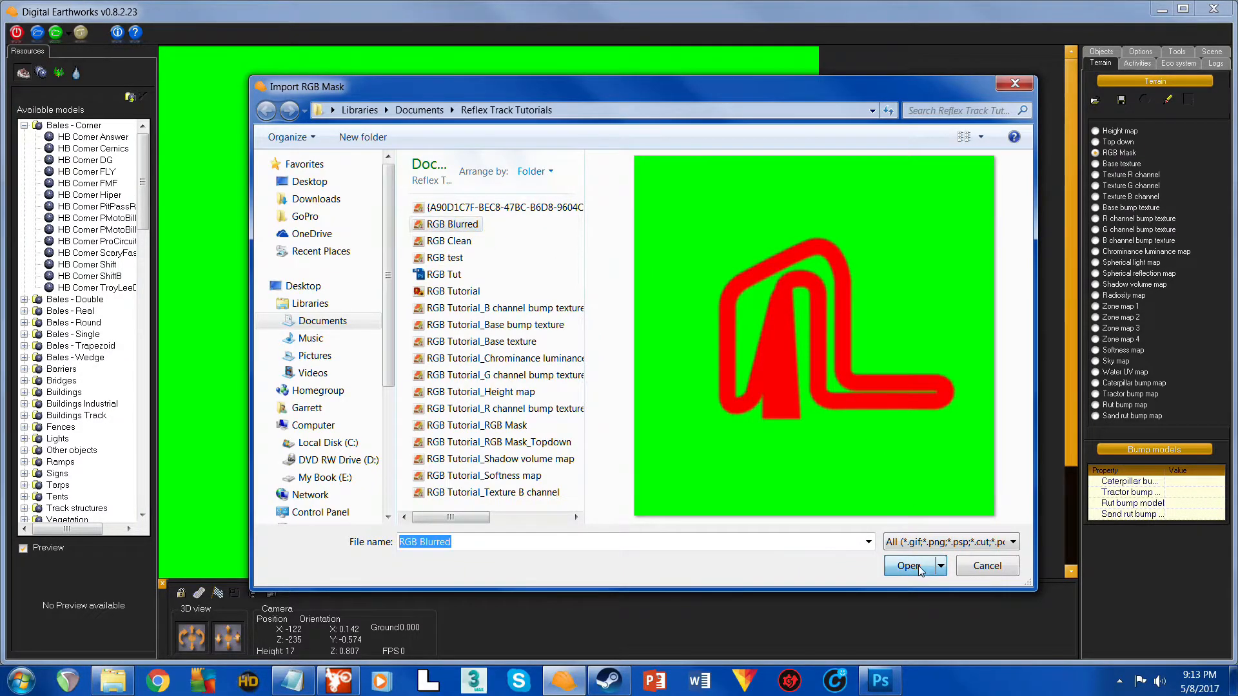
- Examine the stock Spherical reflection map and its shine on the start straight from several camera angles in the 3D view
left_click(1130, 263)
left_click(1132, 273)
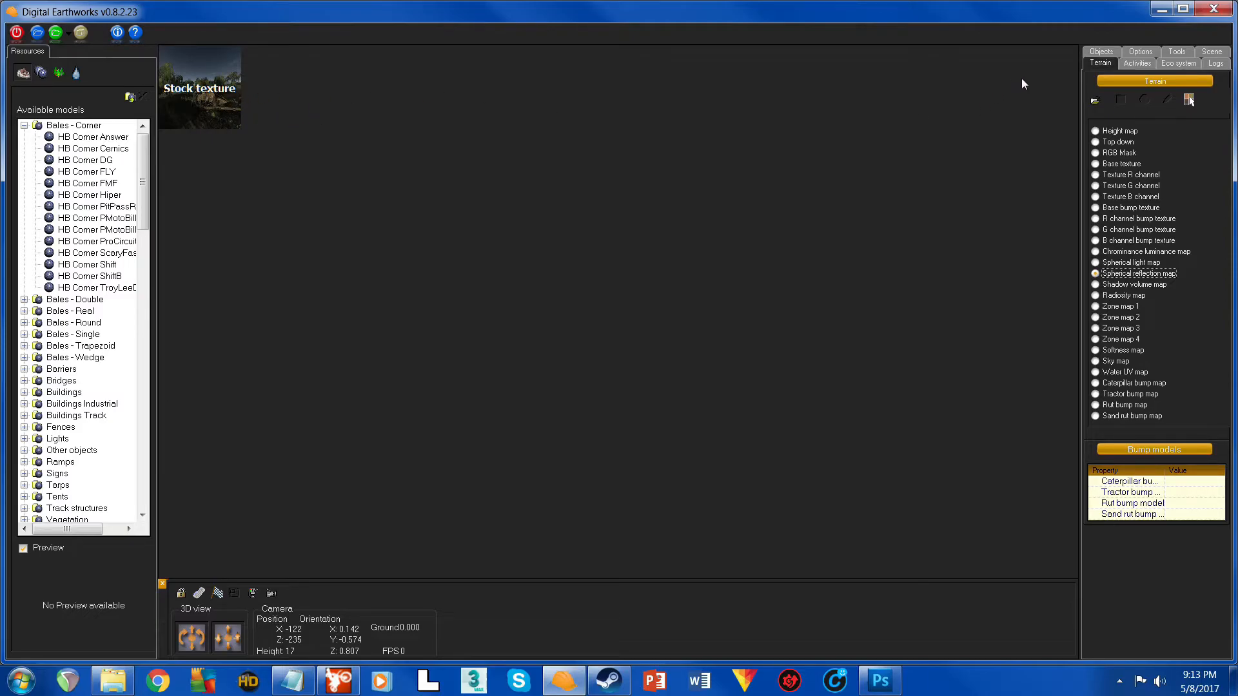
left_click(1101, 54)
key("Up")
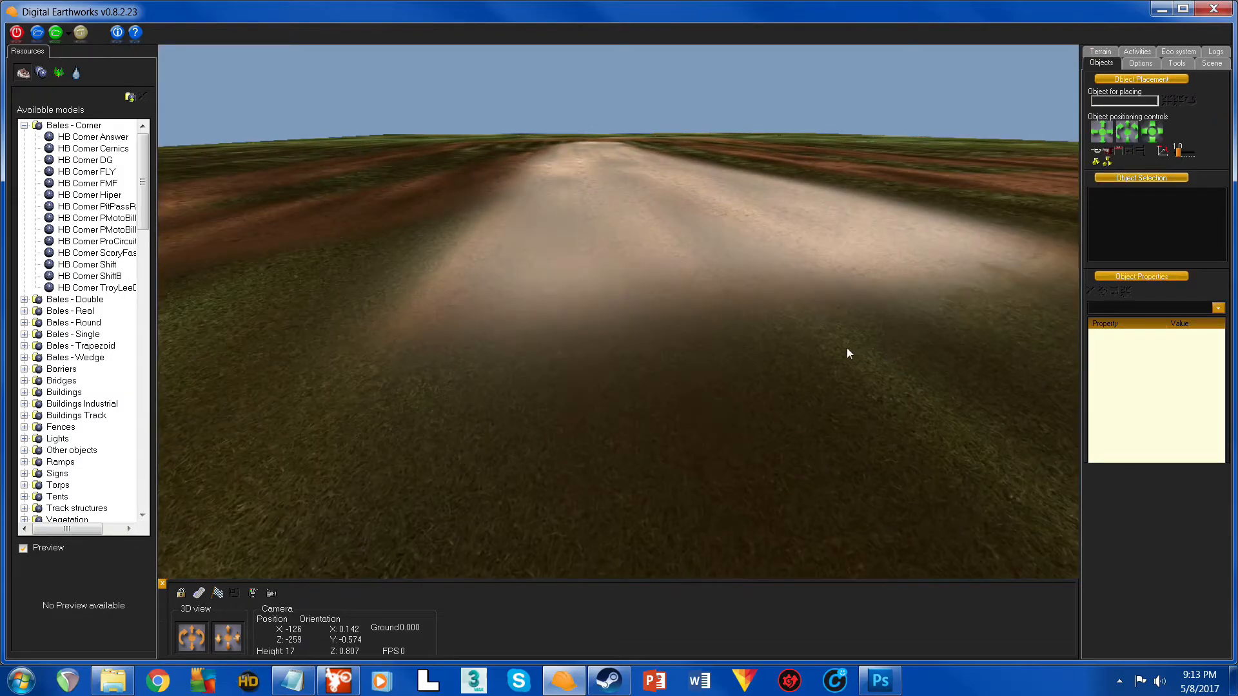
key("Up")
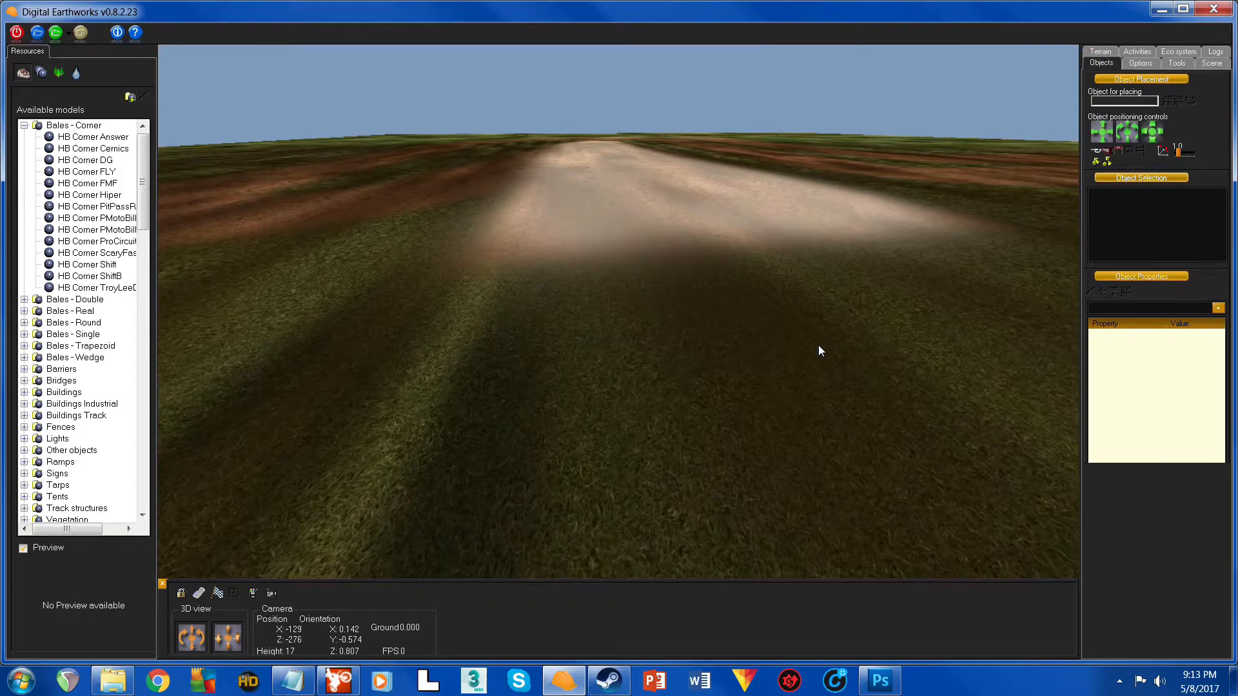
key("Page_Up")
key("Page_Up")
key("Up")
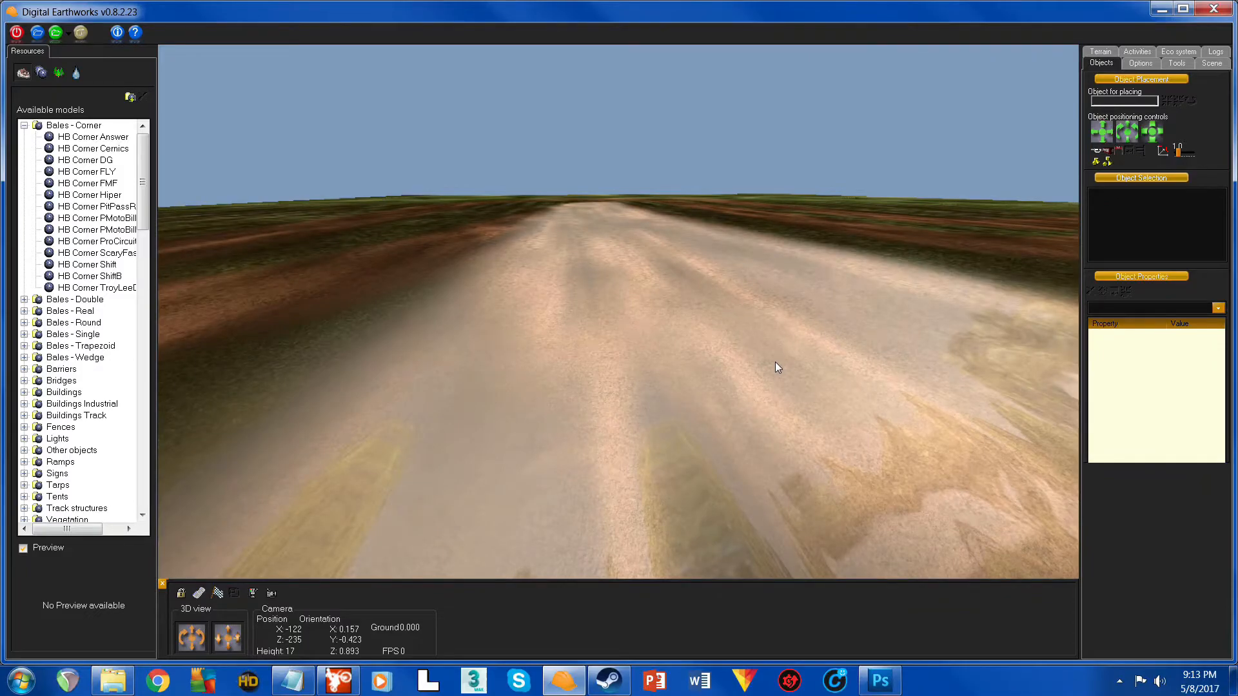
key("Page_Down")
key("Page_Down")
key("Down")
key("Up")
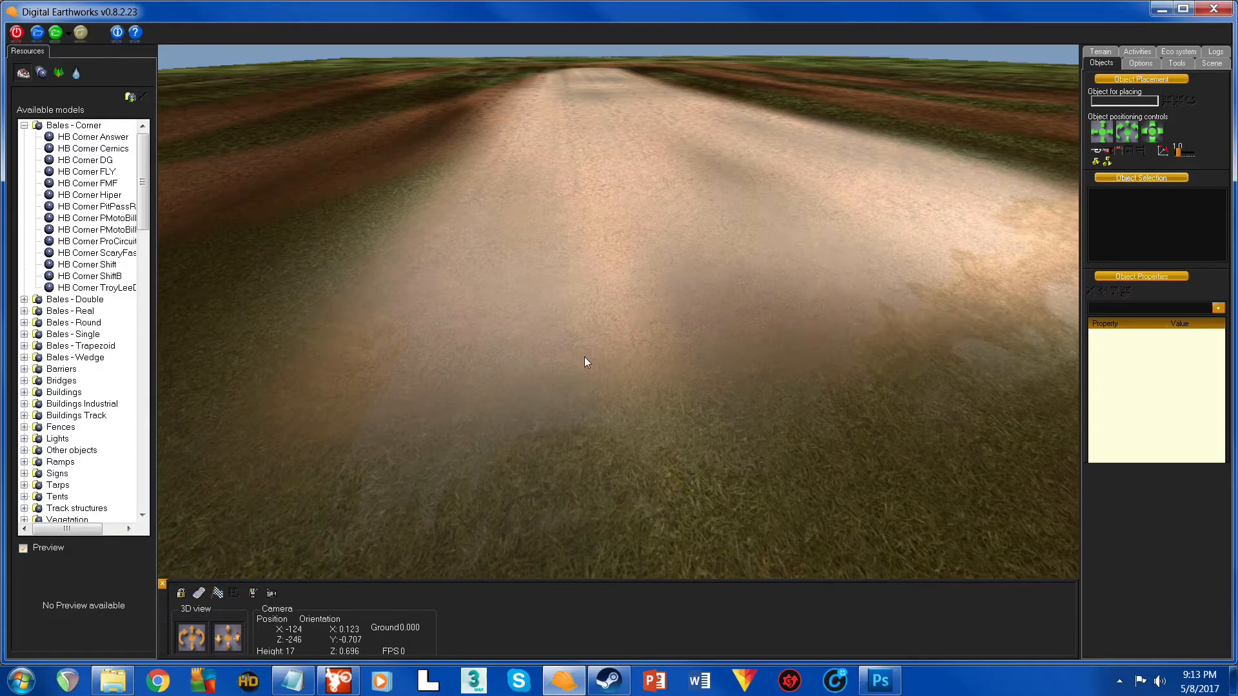
- Import "editor new sx_Spherical reflection map" from the reflex track building kit's sample track files as the terrain's Spherical reflection map
left_click(1099, 51)
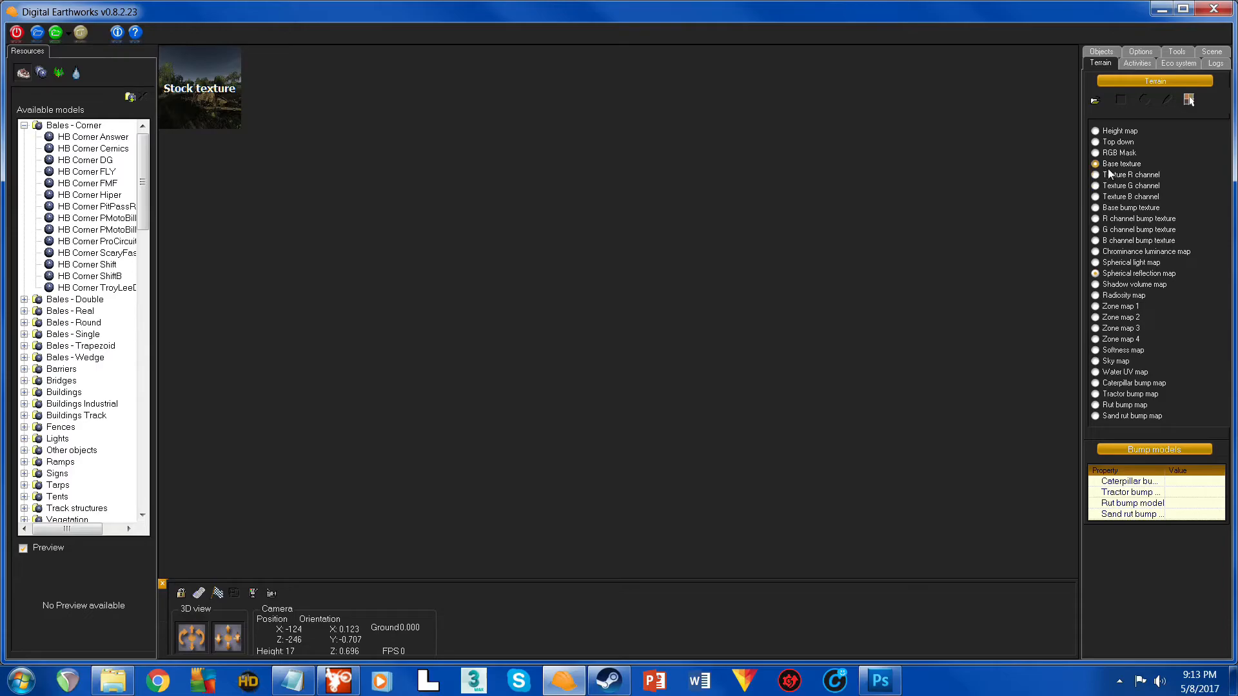
left_click(1131, 276)
left_click(1095, 100)
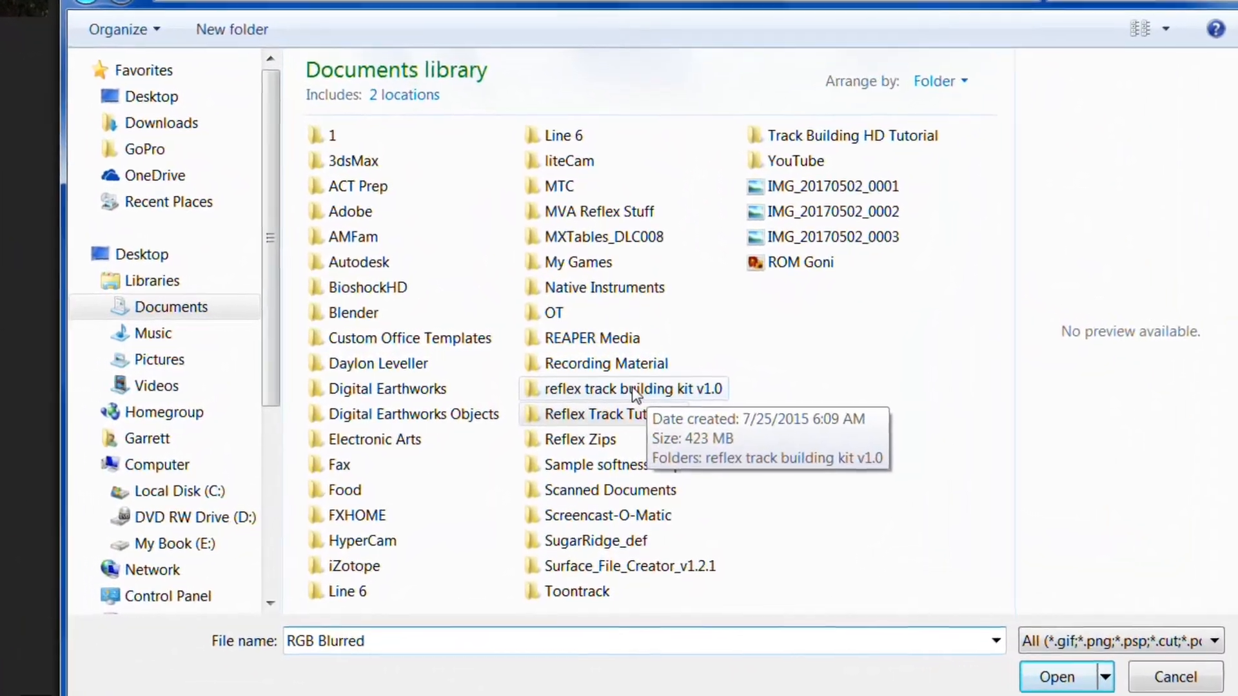
double_click(634, 393)
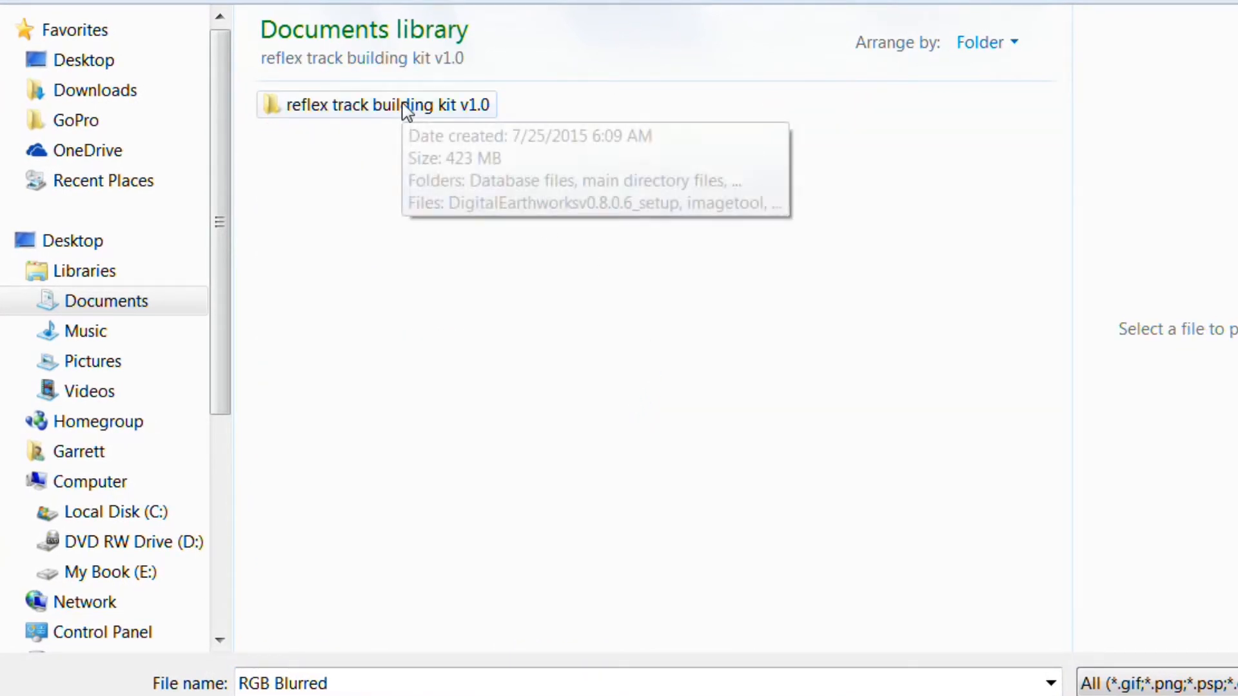
double_click(406, 108)
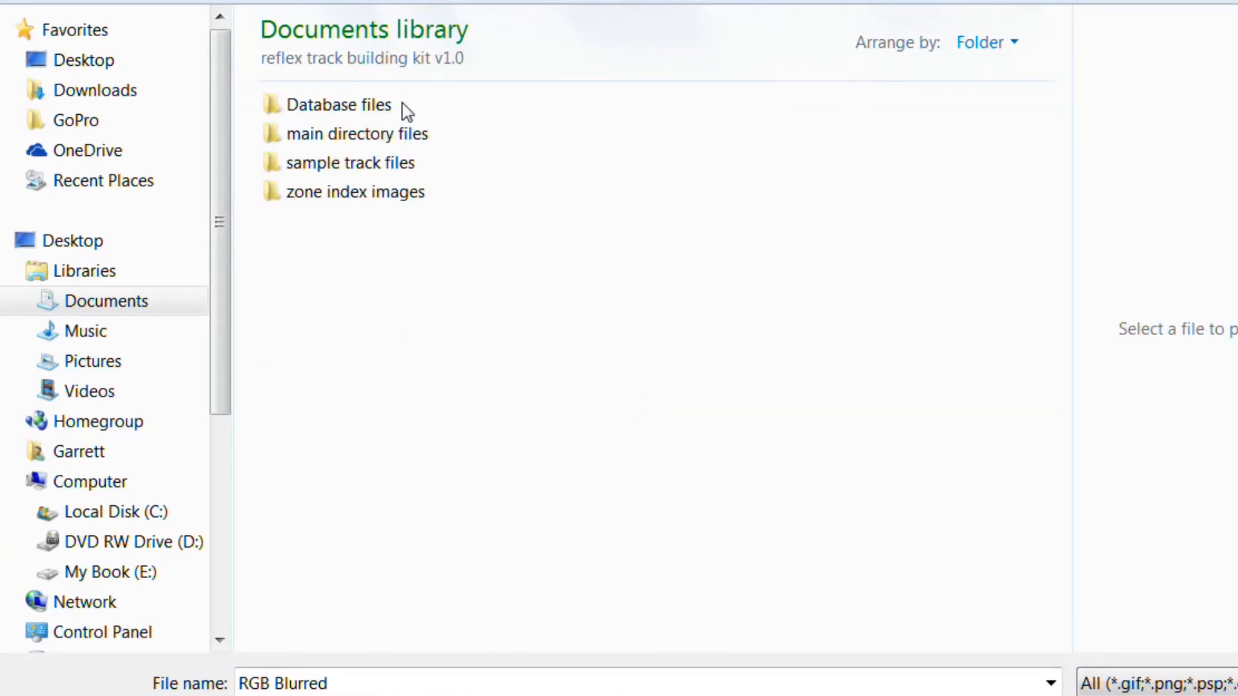
double_click(353, 166)
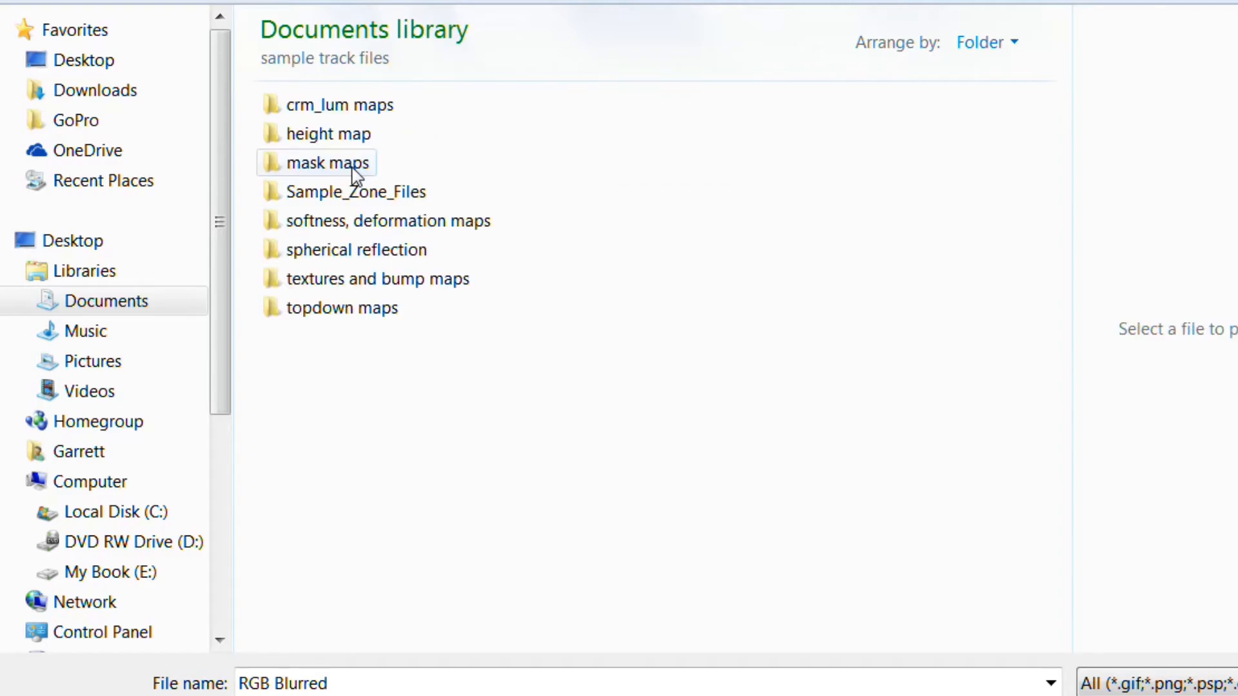
left_click(355, 253)
double_click(355, 252)
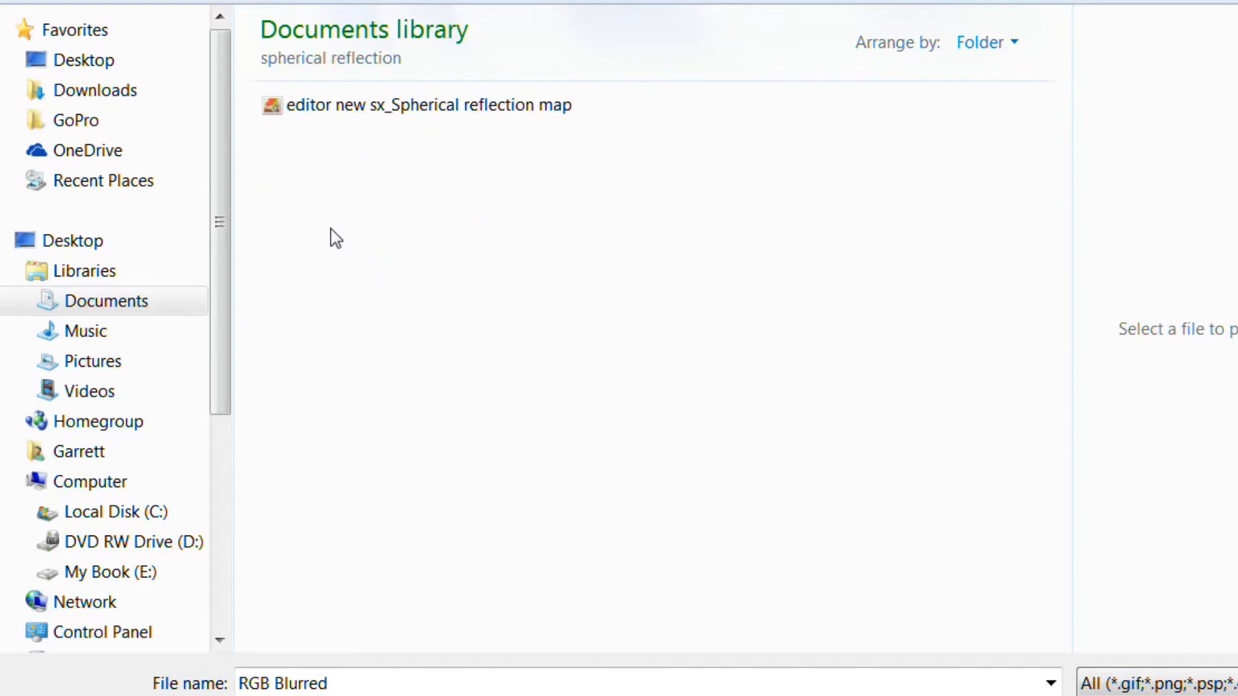
left_click(377, 110)
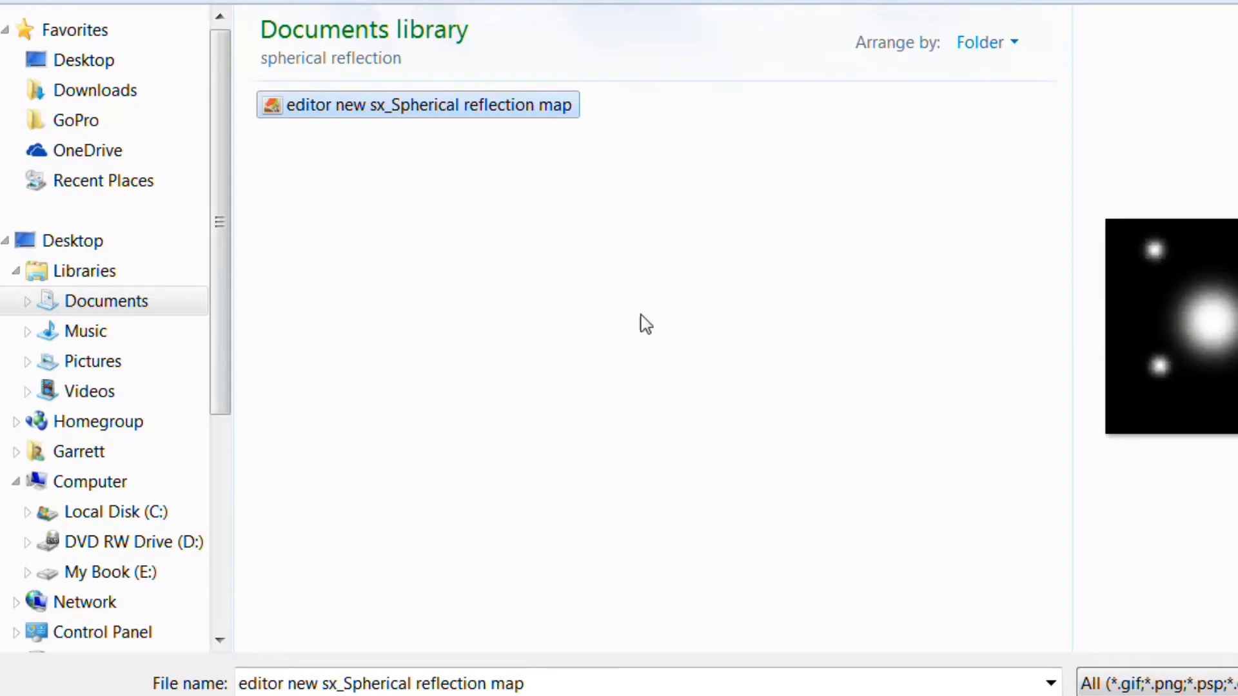
left_click(1071, 683)
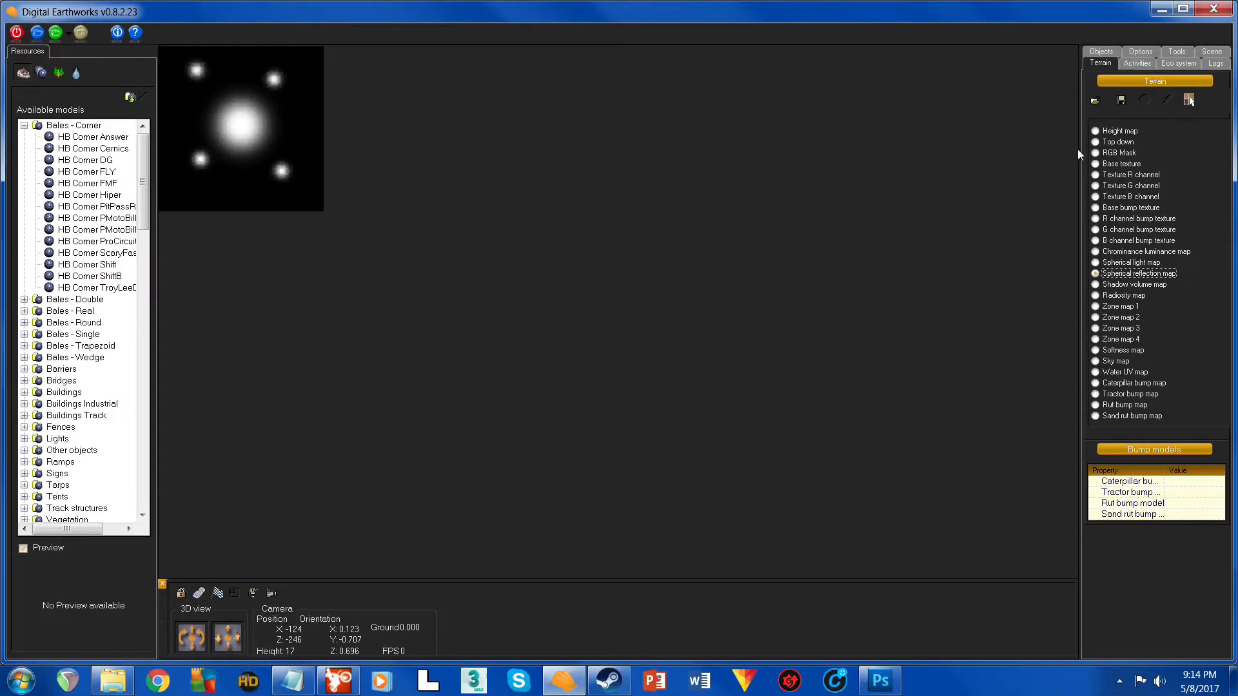
- Examine the imported map's reflections along the start straight in the 3D view
left_click(1101, 51)
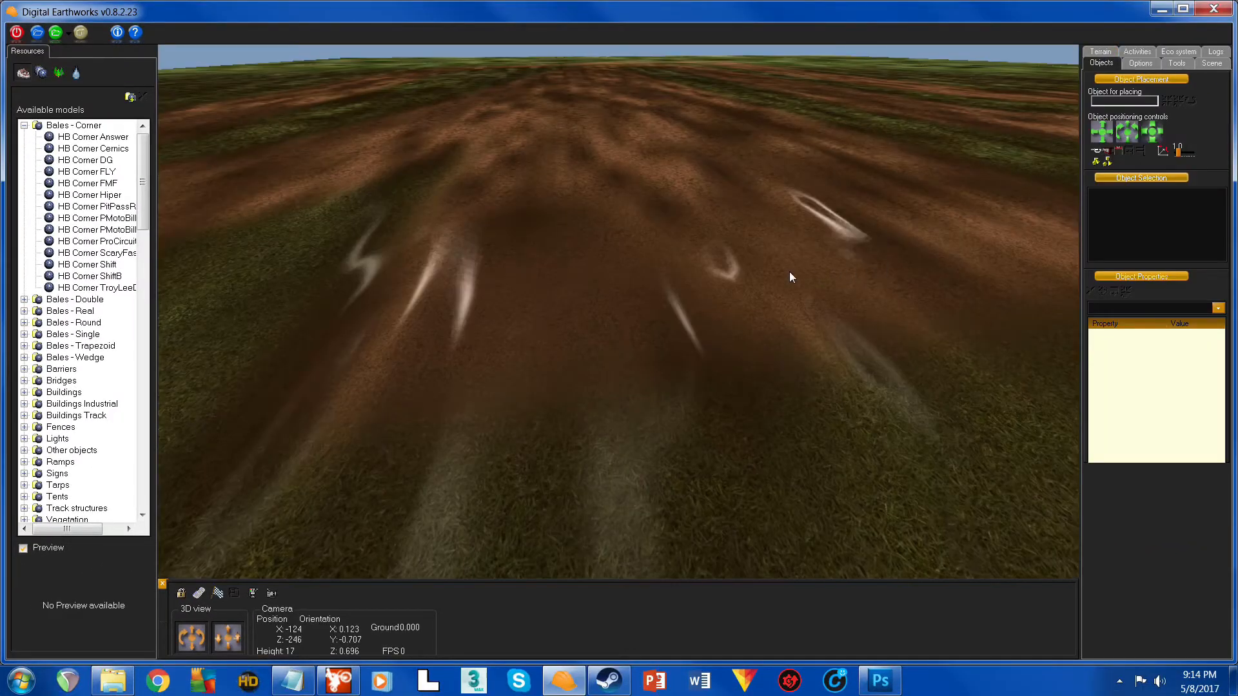
scroll(638, 335, "up", 8)
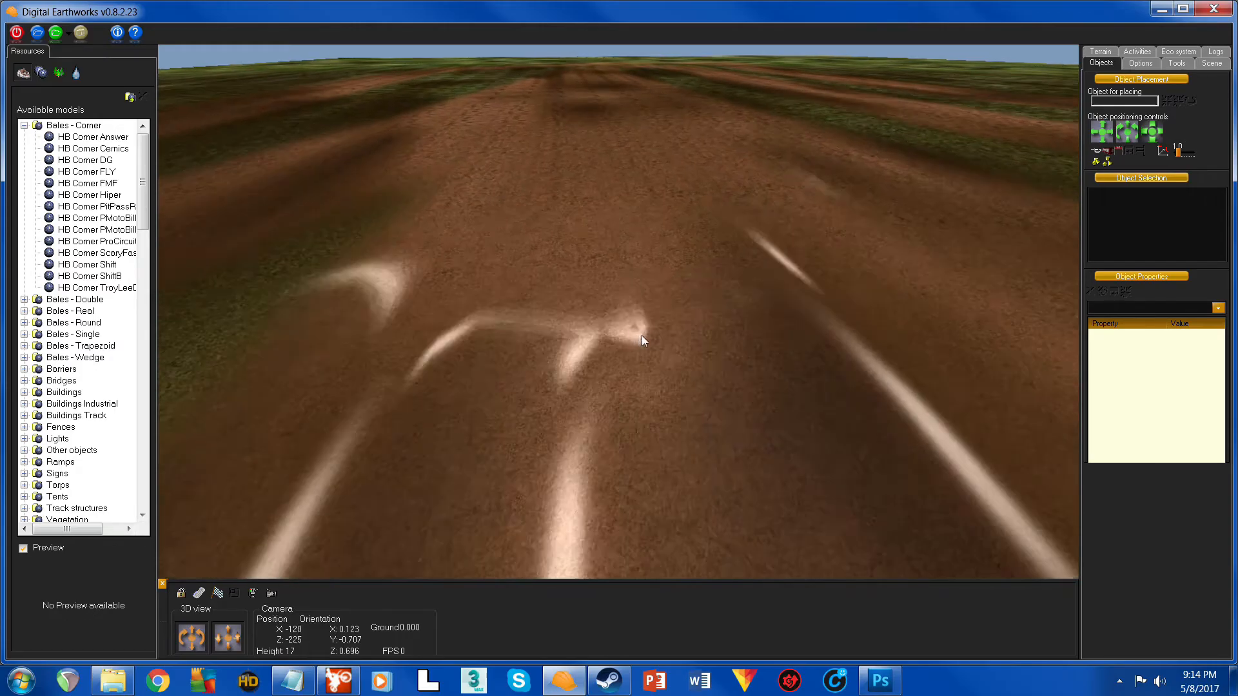
scroll(652, 334, "up", 10)
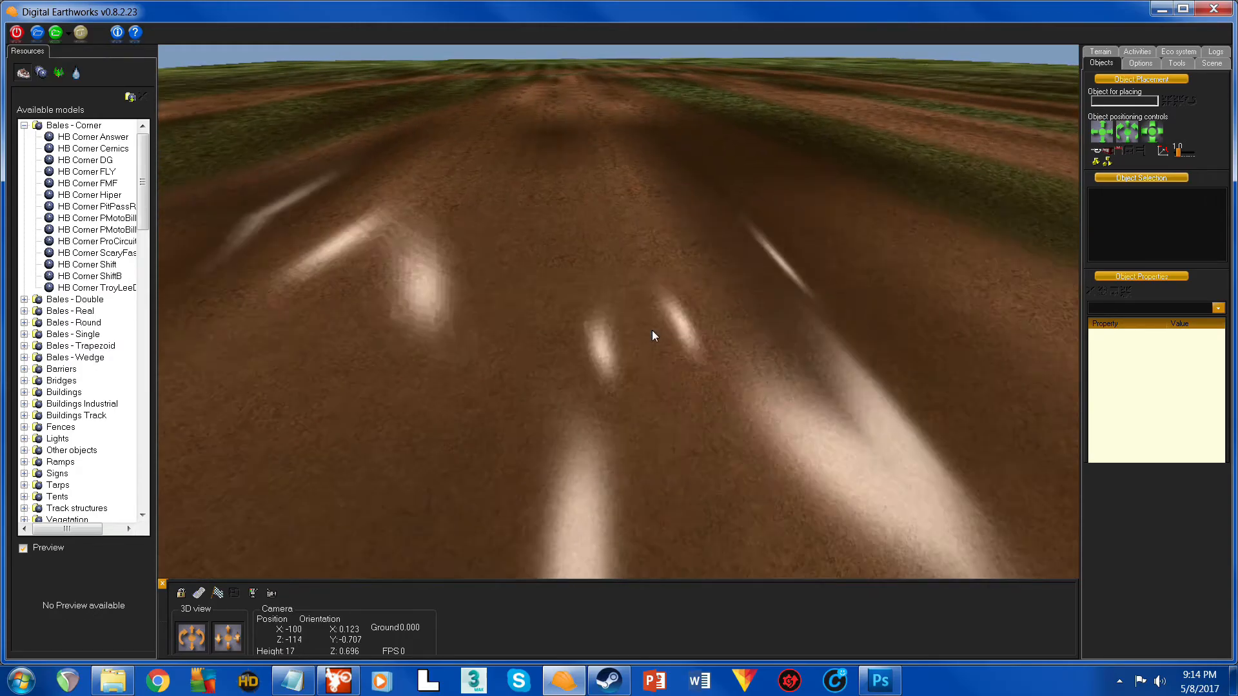
scroll(652, 330, "up", 9)
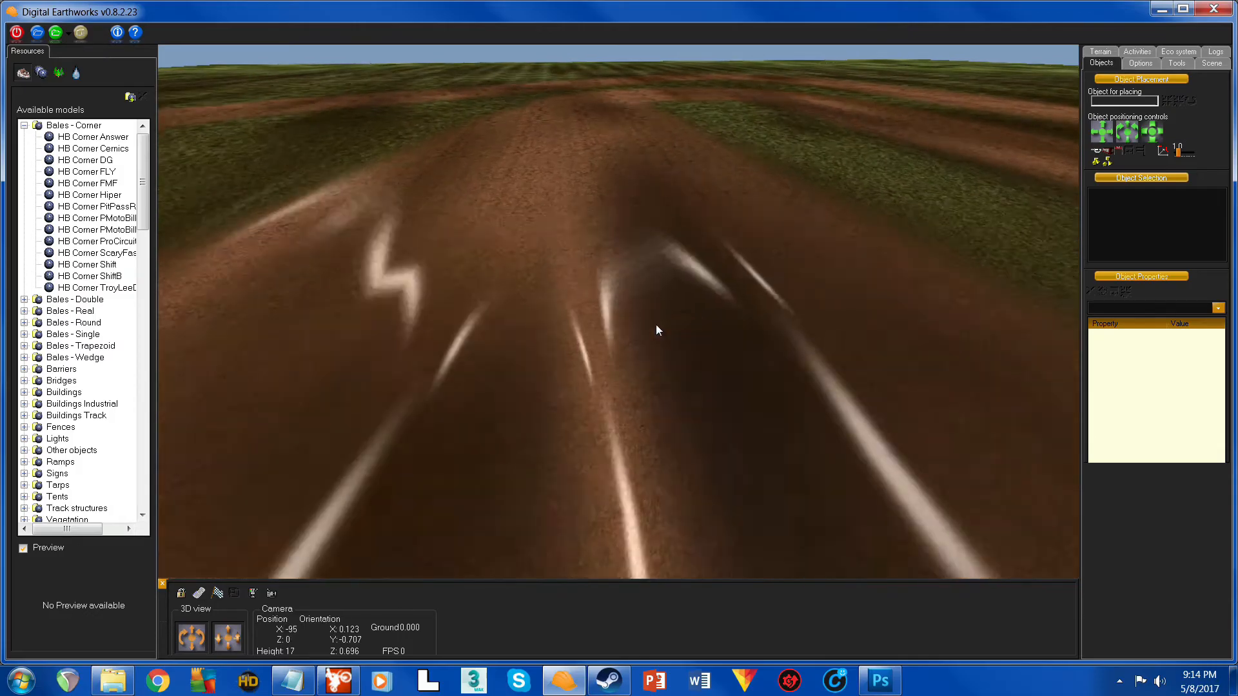